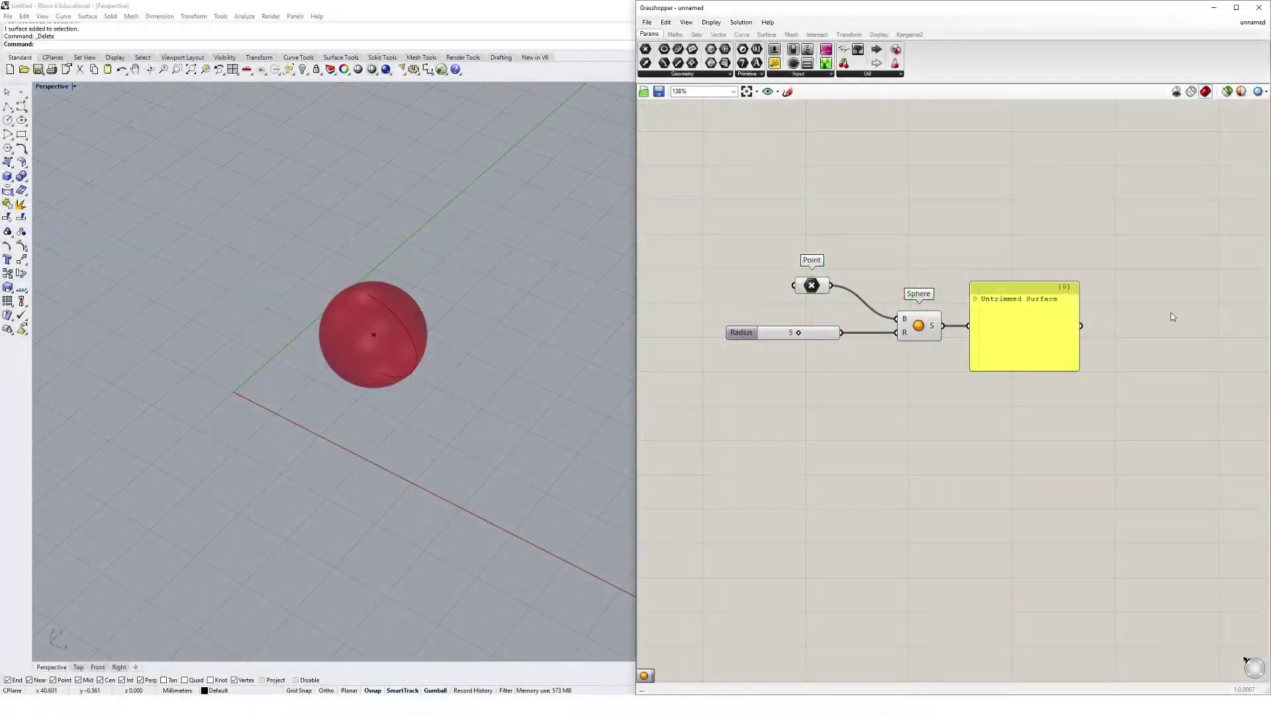
# Select the Sphere, then the Point component to highlight their geometry, and clear the selection
pyautogui.click(922, 335)
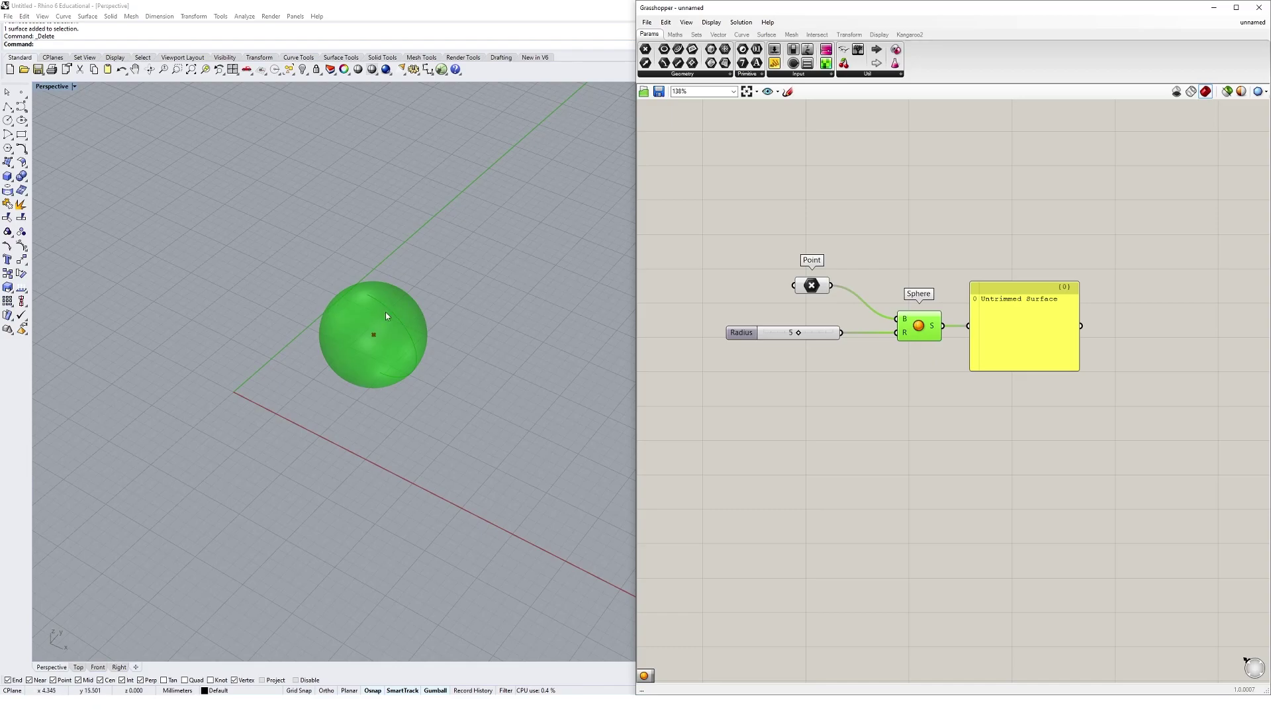
pyautogui.click(813, 286)
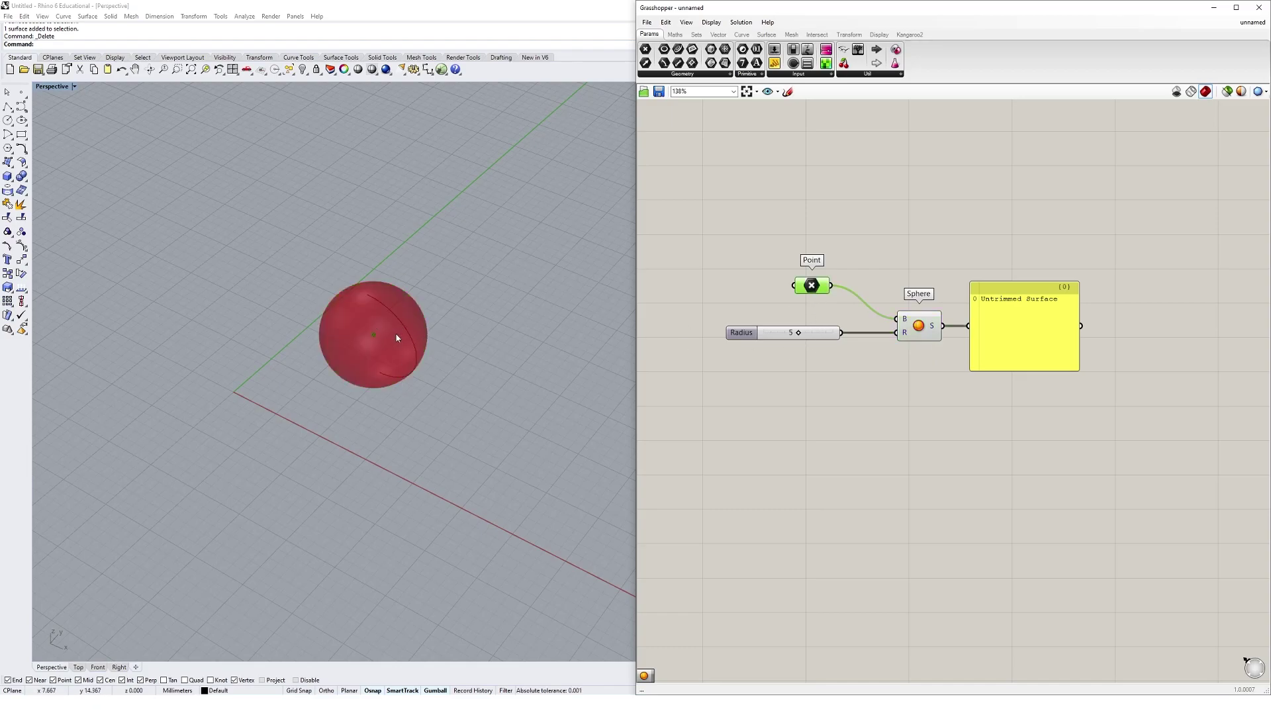
pyautogui.click(934, 434)
# Delete the yellow panel and add a Scale component with the Point wired into its centre
pyautogui.click(1026, 360)
pyautogui.press('Delete')
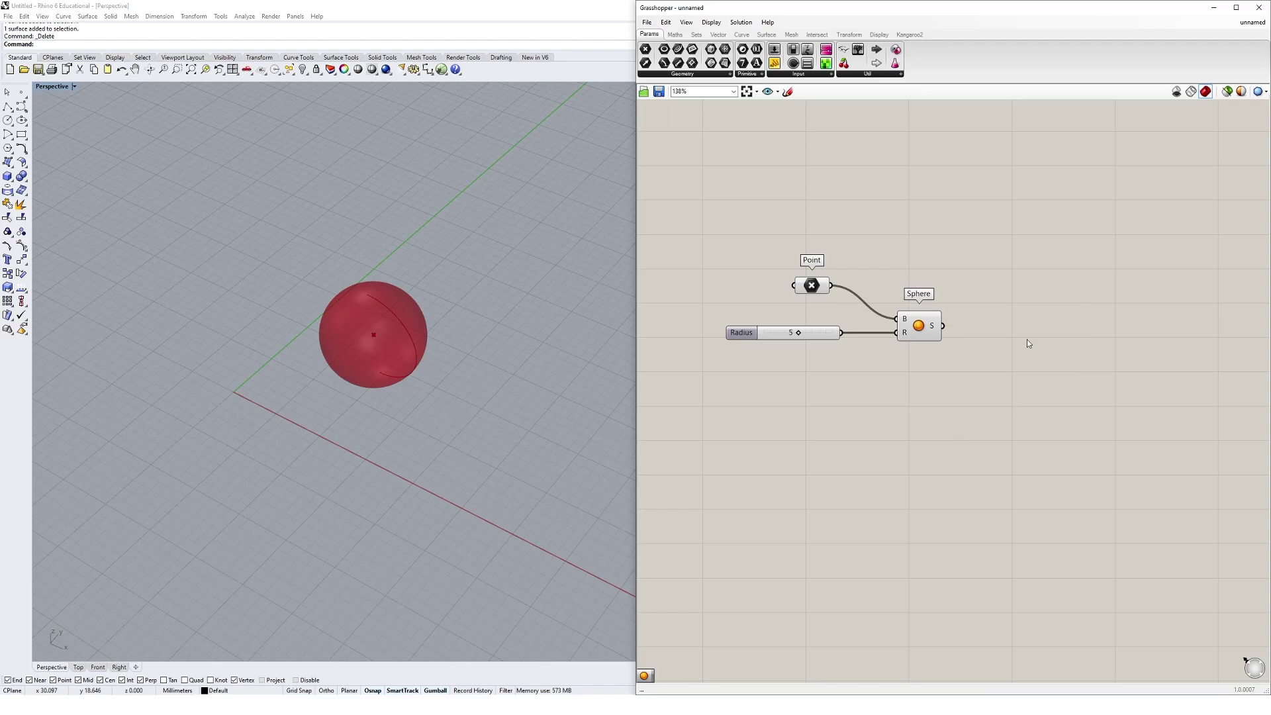
pyautogui.doubleClick(1027, 338)
pyautogui.write('scale')
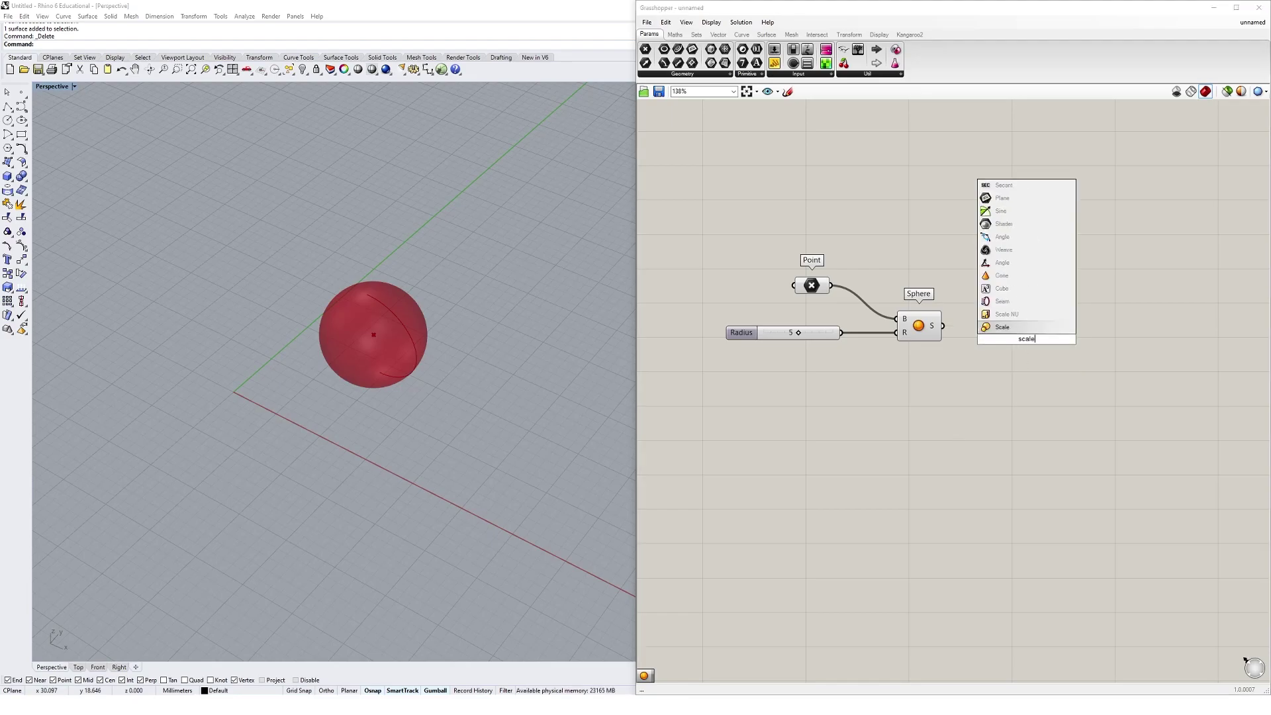
pyautogui.press('Return')
pyautogui.moveTo(831, 286); pyautogui.dragTo(1028, 328)
# Wire the Sphere output into Scale's geometry input G
pyautogui.click(375, 335)
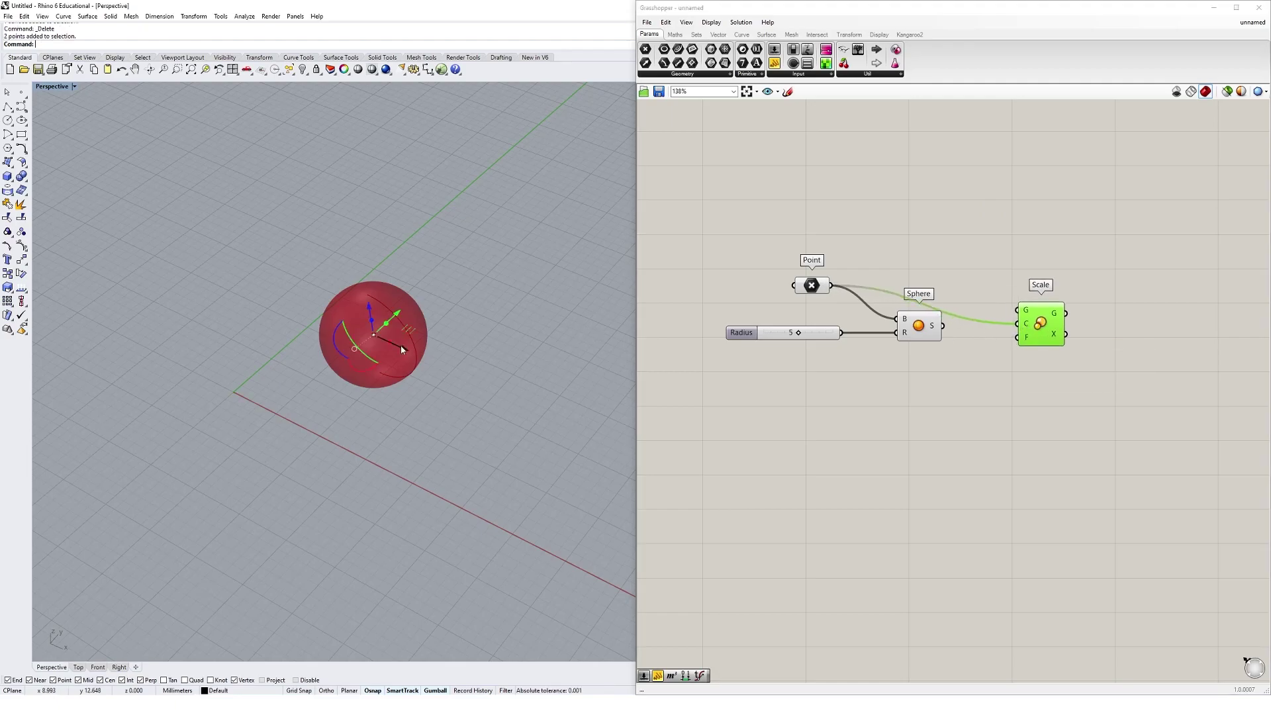
pyautogui.click(985, 265)
pyautogui.moveTo(941, 325); pyautogui.dragTo(1047, 326)
pyautogui.click(962, 392)
# Add a Factor number slider set to 2 and connect it to Scale's F input
pyautogui.doubleClick(964, 393)
pyautogui.write('slider')
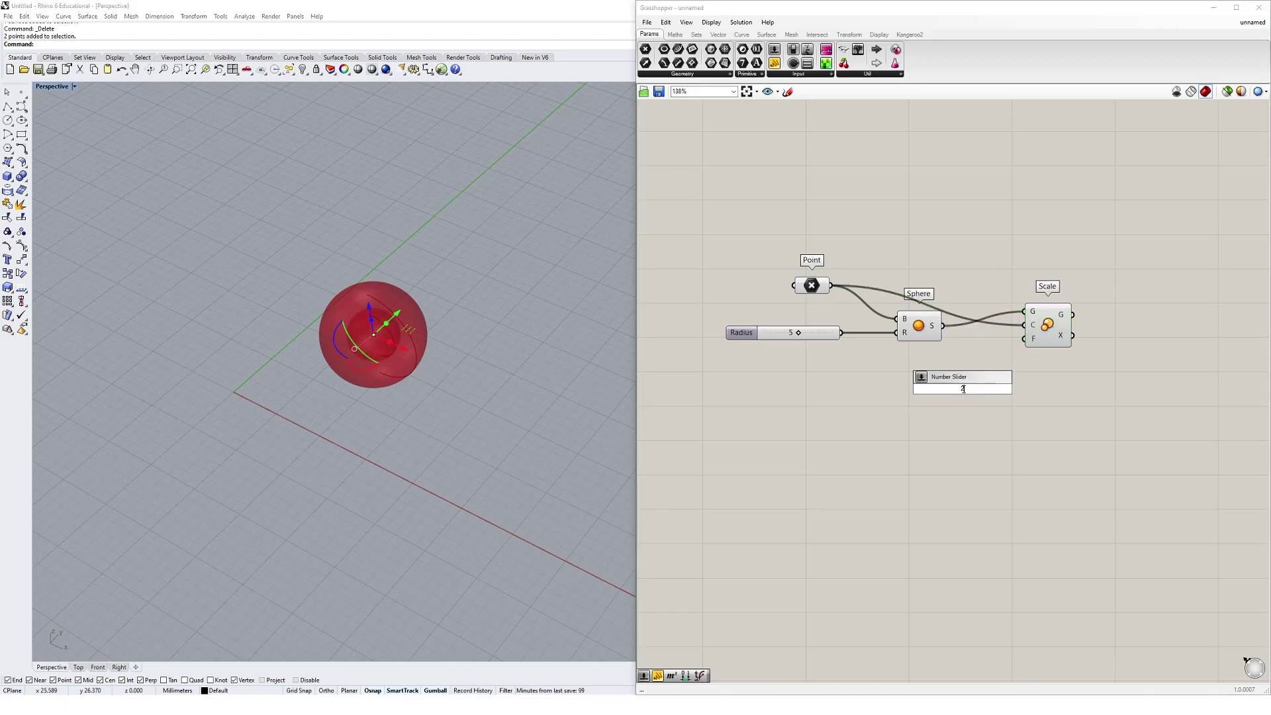
pyautogui.press('Return')
pyautogui.moveTo(1019, 389); pyautogui.dragTo(1063, 343)
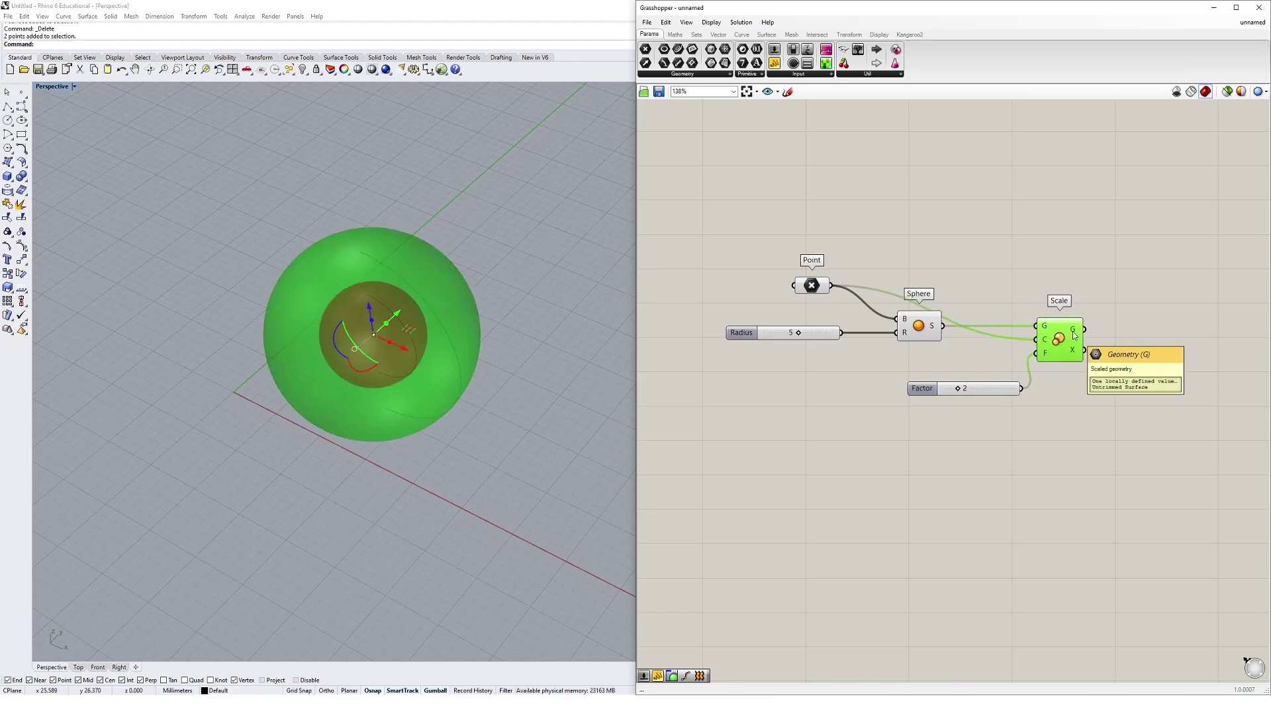
# Zoom the Rhino viewport in on the original sphere inside the doubled Scale sphere
pyautogui.click(980, 450)
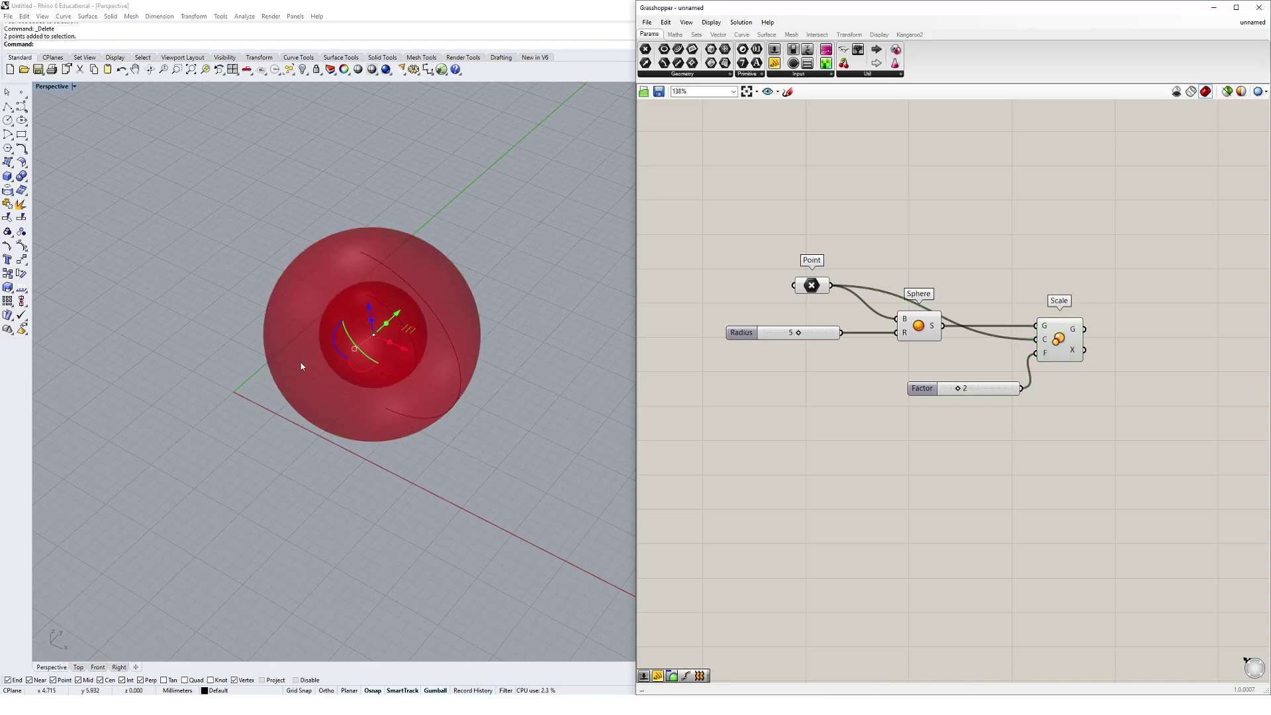
pyautogui.click(559, 304)
pyautogui.scroll(3, 363, 340)
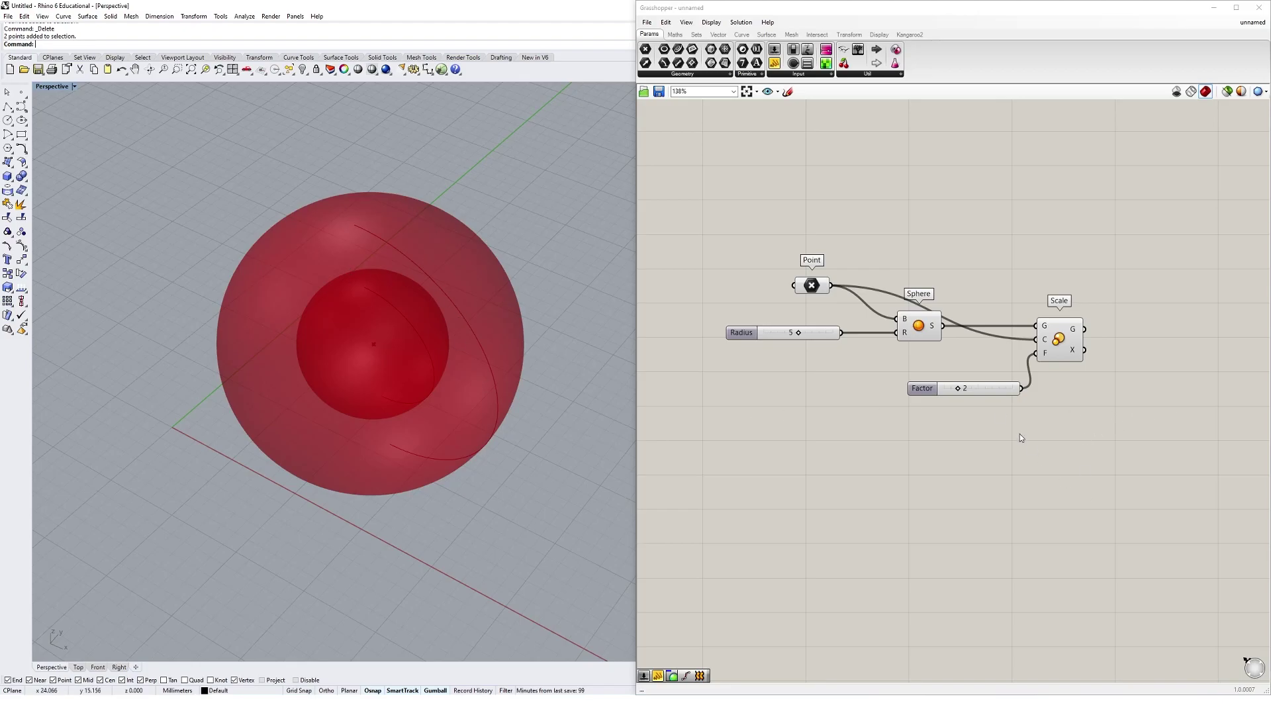
pyautogui.click(1054, 345)
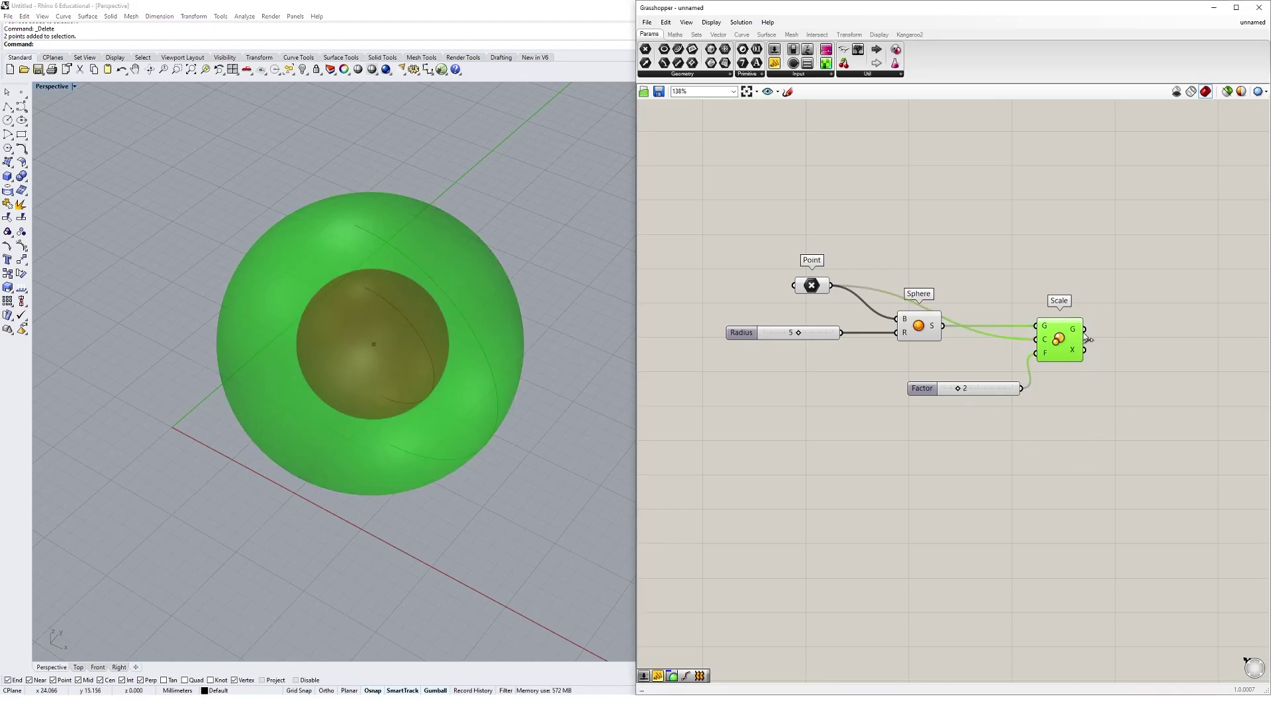
pyautogui.click(1098, 408)
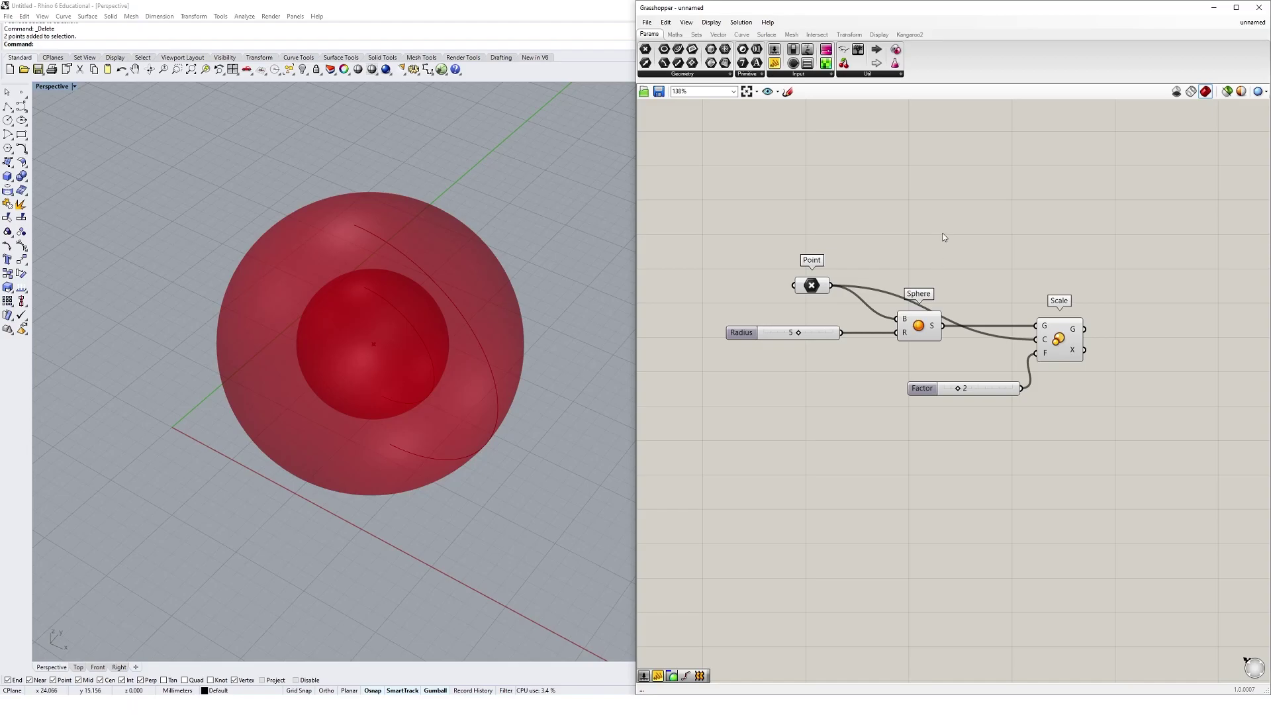
# Turn Preview Off for the Point, Radius and Sphere components, leaving only Scale's sphere visible
pyautogui.moveTo(959, 225); pyautogui.dragTo(740, 369)
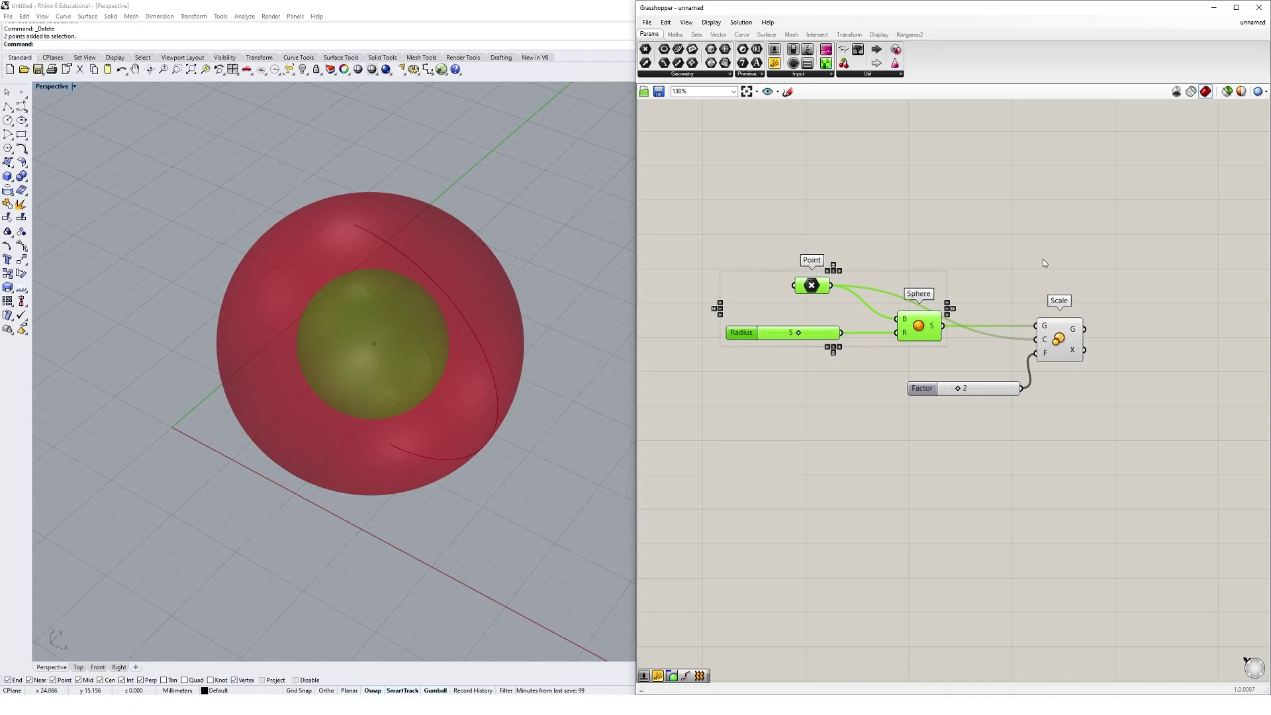
pyautogui.rightClick(1053, 220)
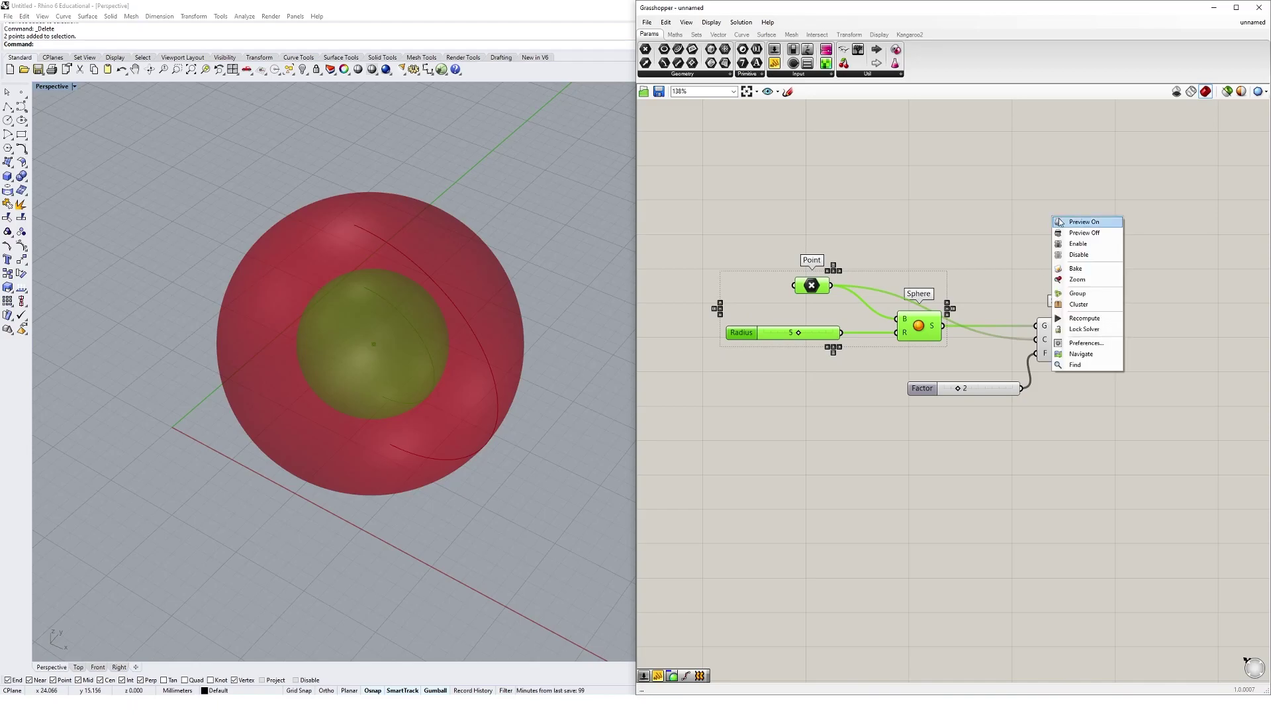
pyautogui.click(1111, 236)
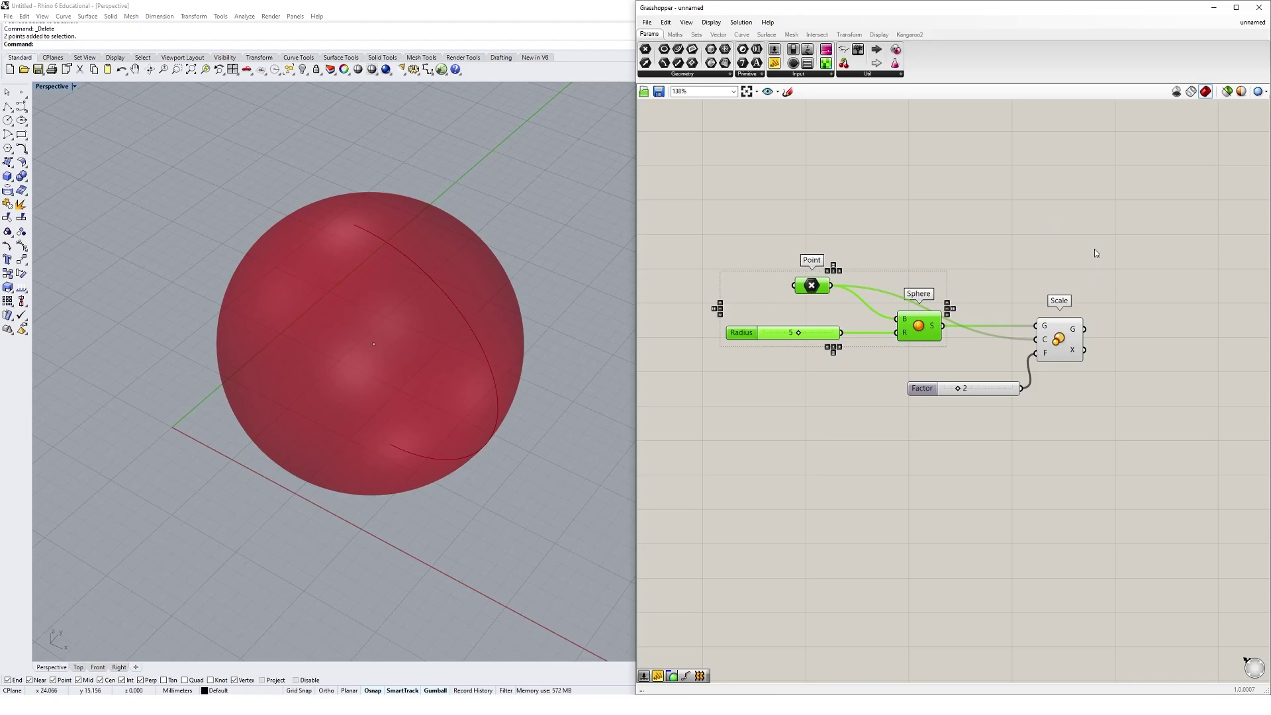
pyautogui.click(1096, 253)
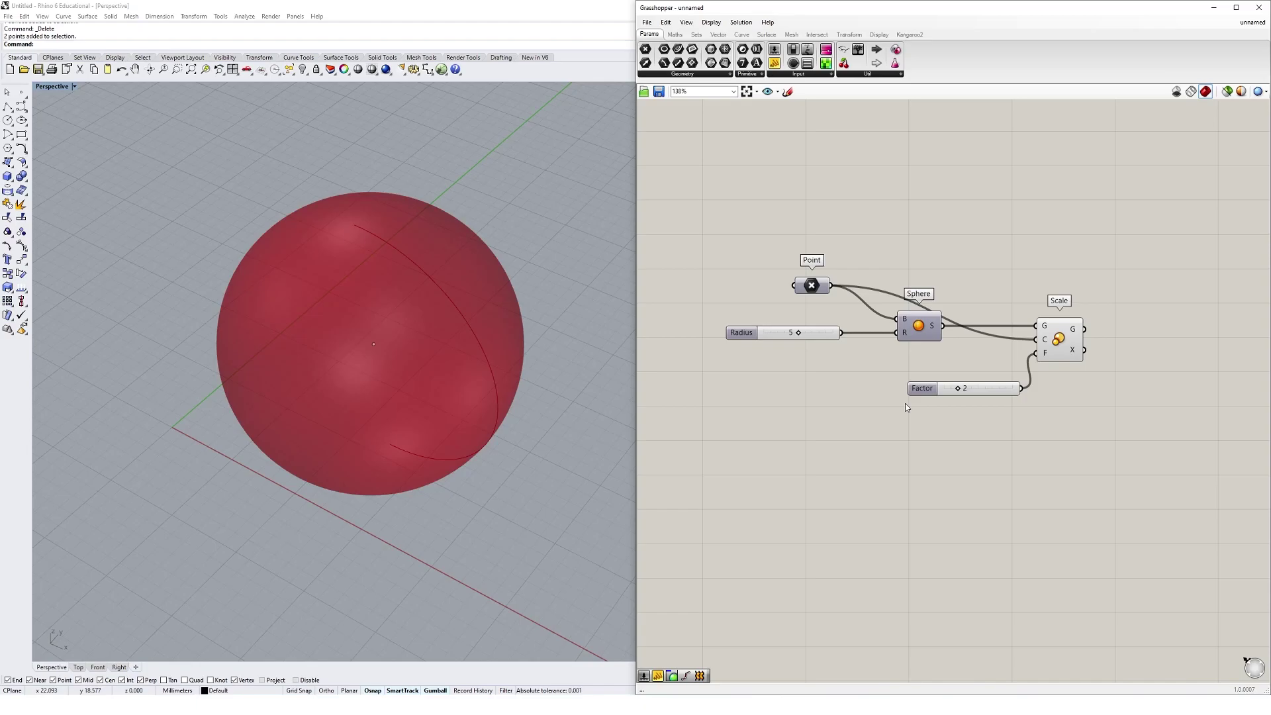
pyautogui.click(1075, 348)
pyautogui.click(1036, 275)
# Enable selected-only preview, then select Point, Sphere and Scale to preview each alone
pyautogui.click(1228, 96)
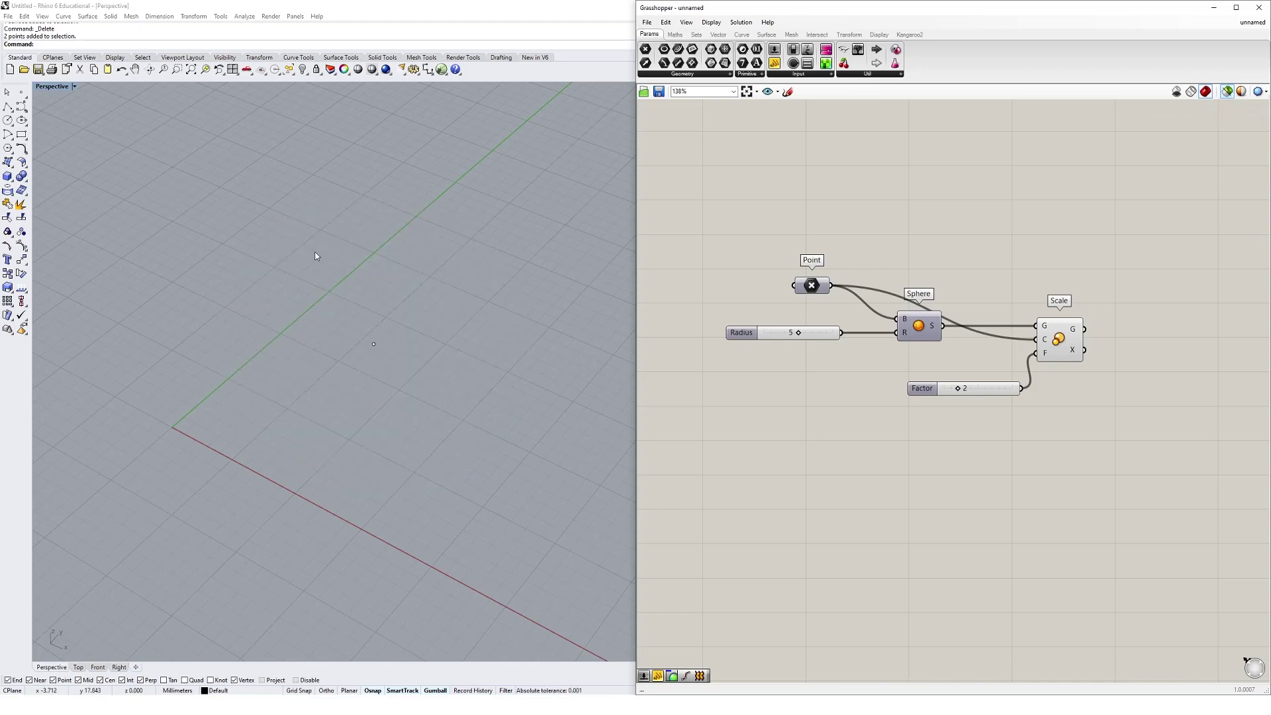
pyautogui.click(811, 286)
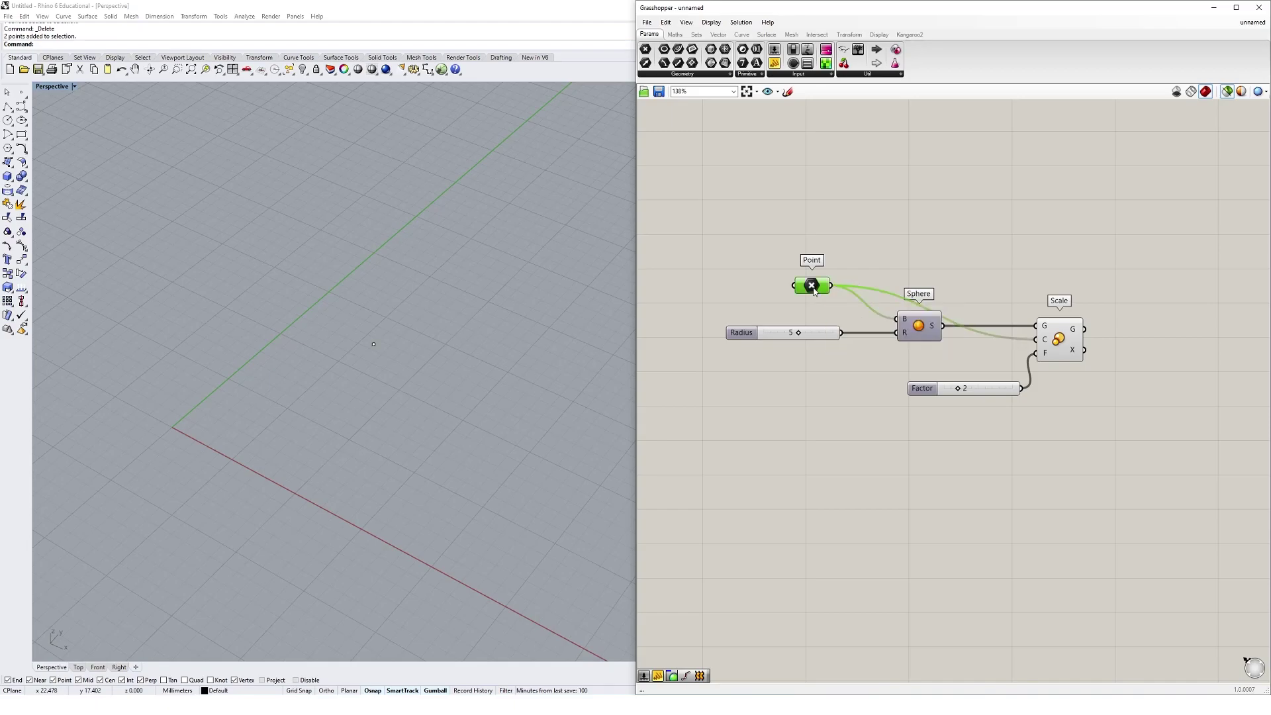
pyautogui.click(921, 333)
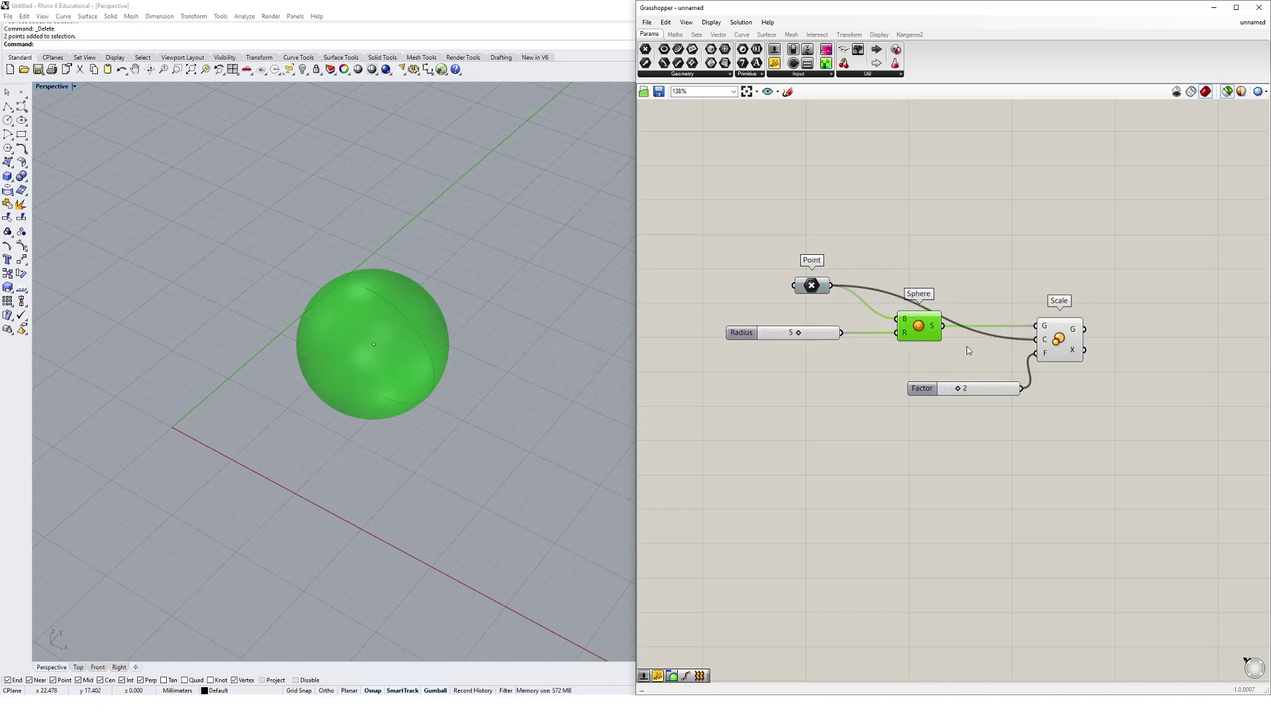
pyautogui.click(1066, 336)
# Switch the selection among Point, Sphere and Scale to compare the small and doubled spheres
pyautogui.click(917, 329)
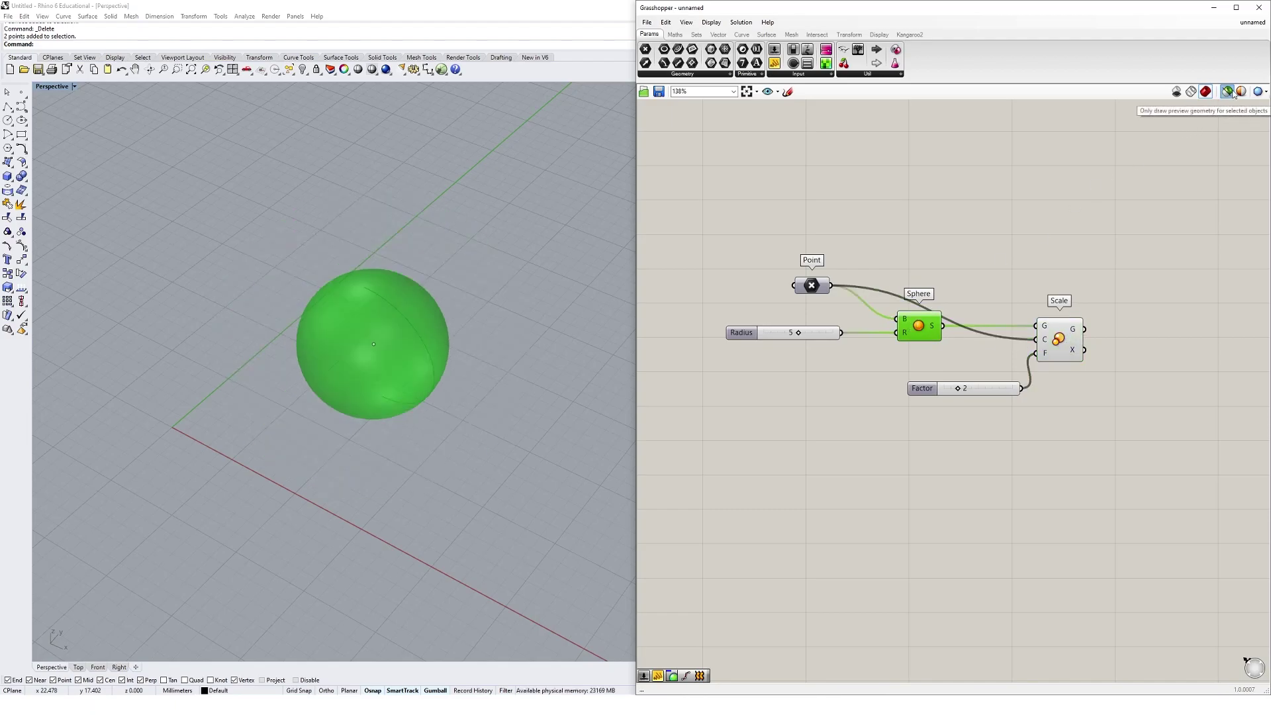
pyautogui.click(812, 286)
pyautogui.click(909, 330)
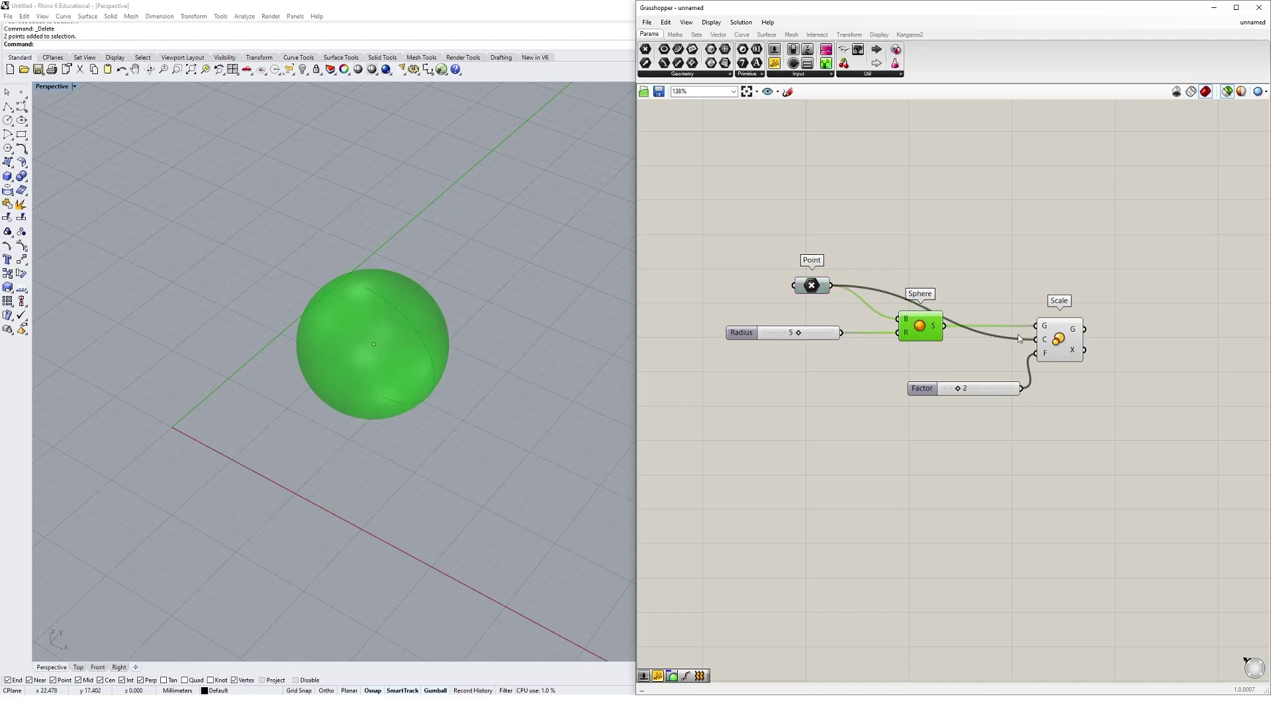
pyautogui.click(1052, 343)
pyautogui.click(920, 333)
pyautogui.click(806, 292)
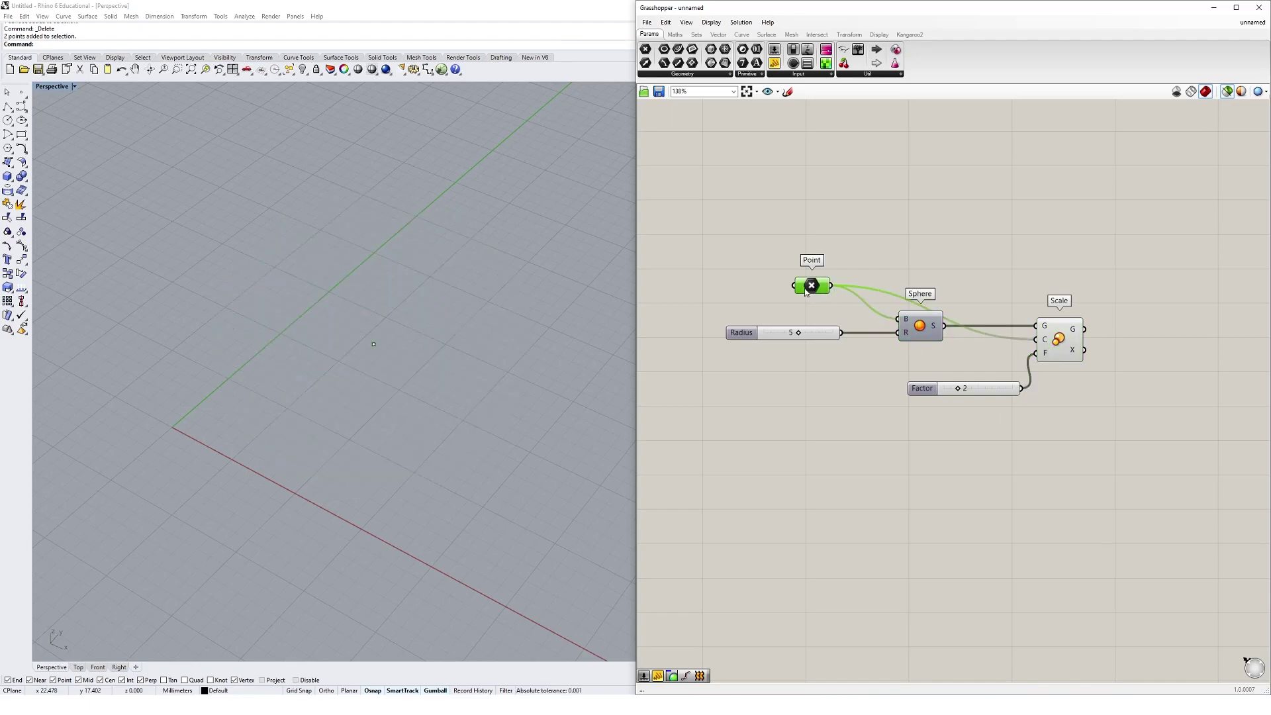
pyautogui.click(907, 325)
pyautogui.click(1063, 343)
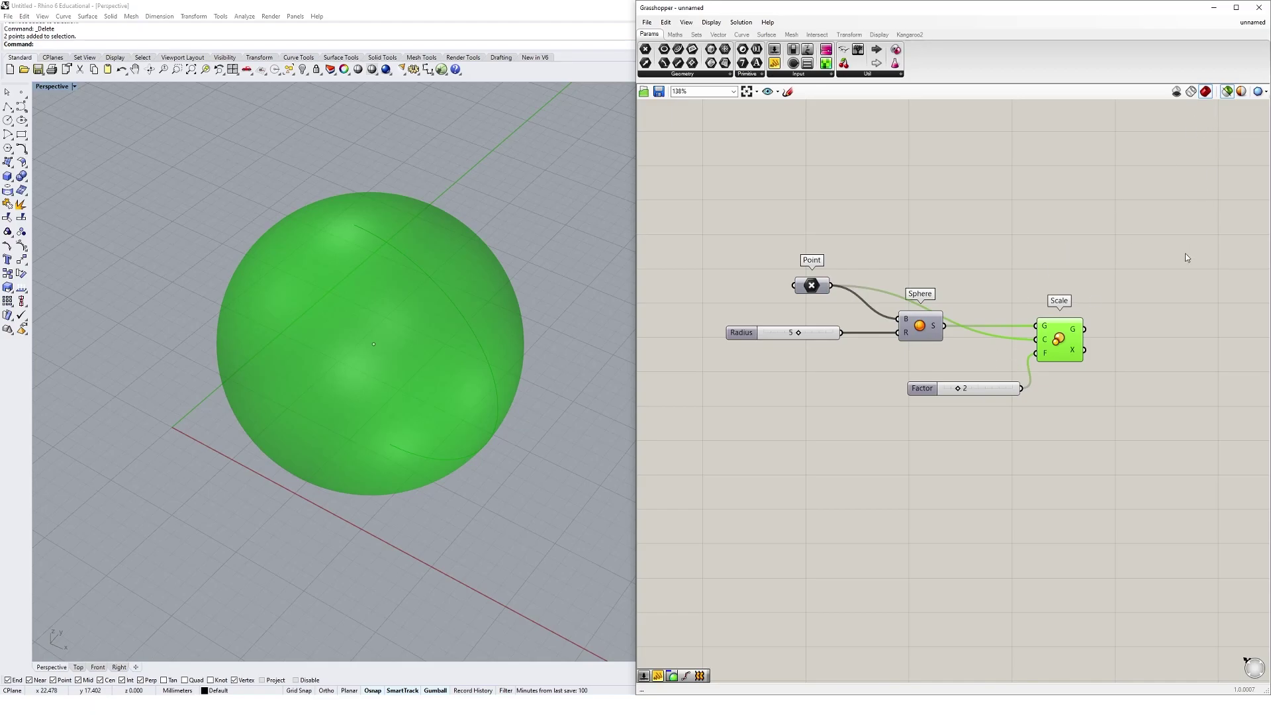
pyautogui.click(924, 335)
pyautogui.click(811, 285)
pyautogui.click(920, 328)
pyautogui.click(1071, 346)
# Switch Grasshopper previews to wireframe and orbit the Rhino view around the spheres
pyautogui.click(1092, 242)
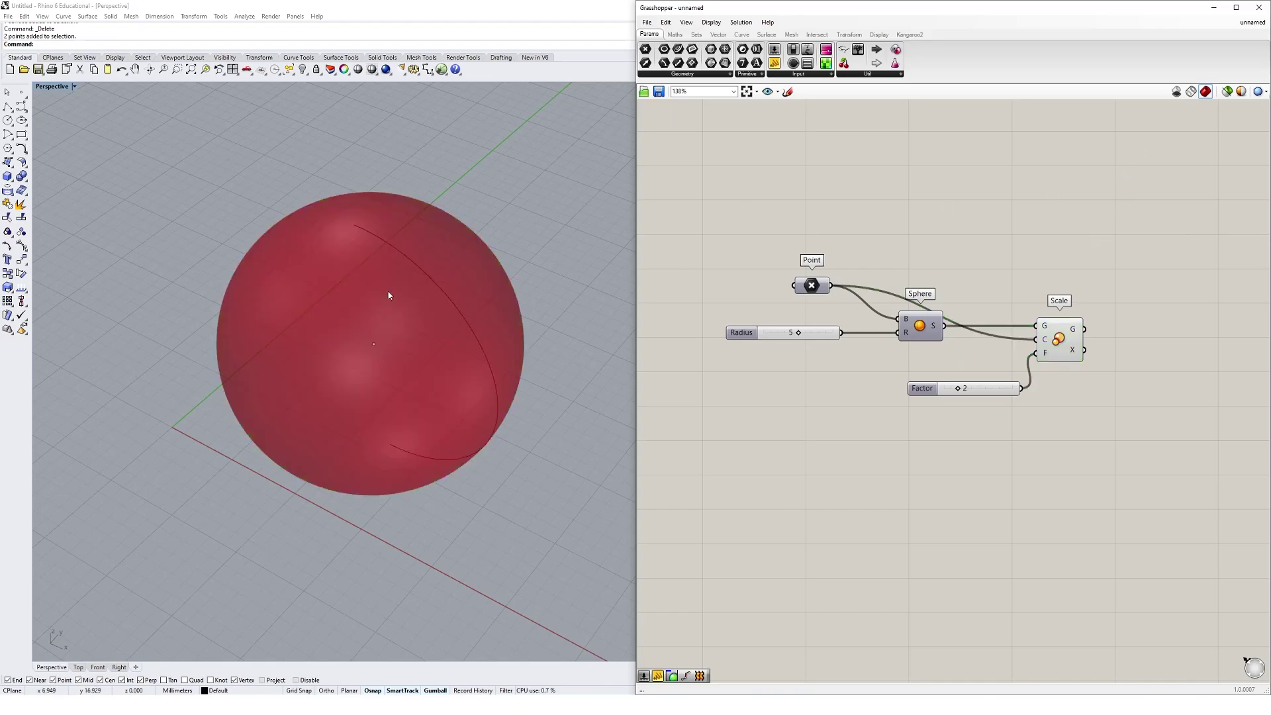
pyautogui.click(1193, 92)
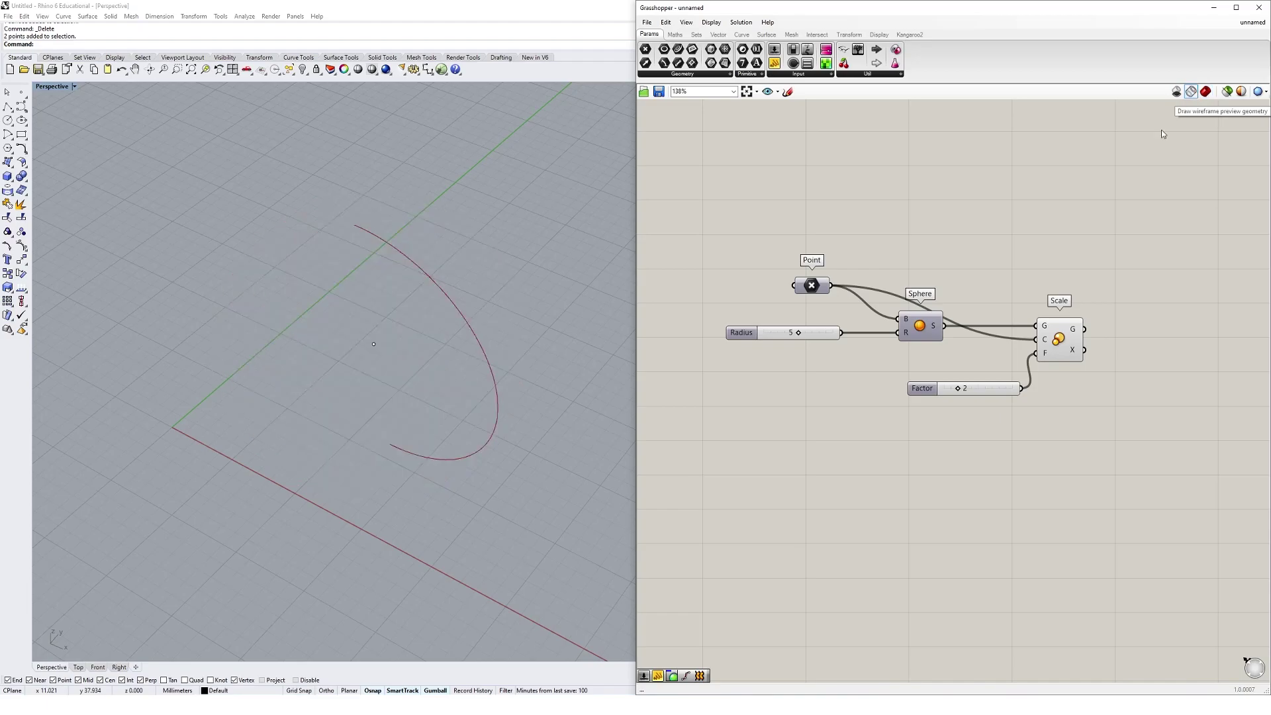
pyautogui.moveTo(370, 220); pyautogui.dragTo(287, 284, button='right')
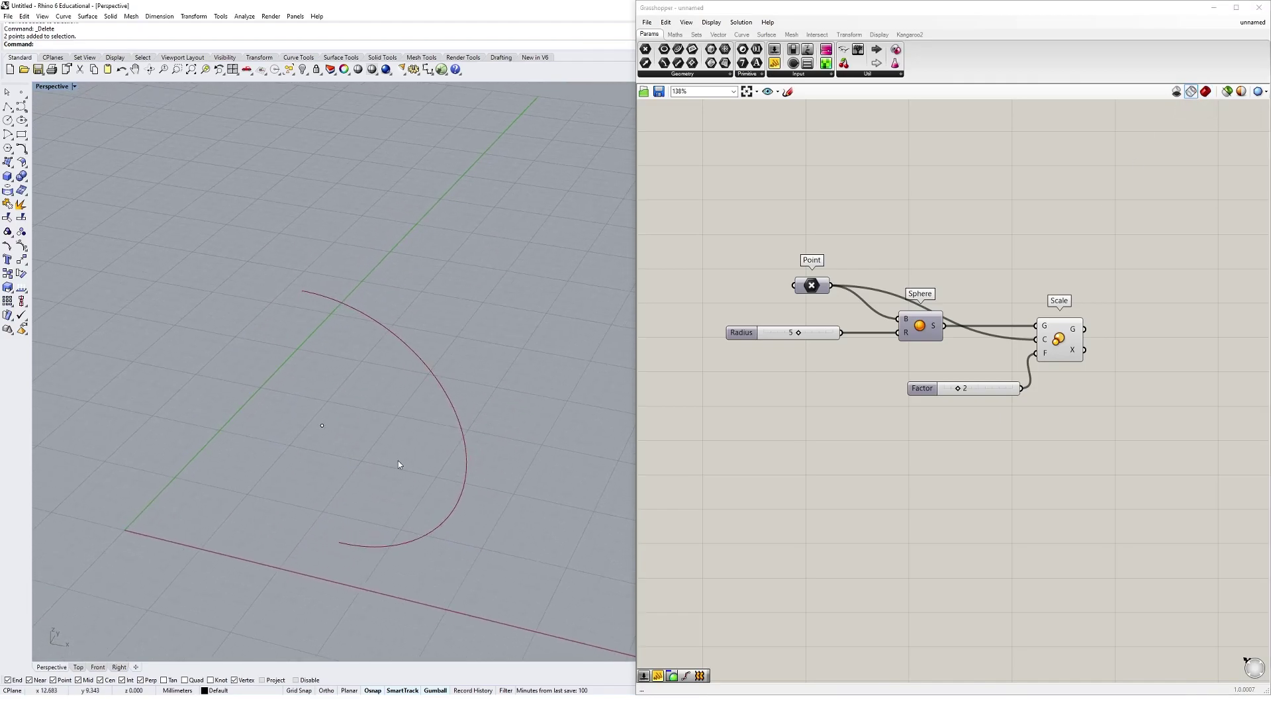
pyautogui.moveTo(357, 523); pyautogui.dragTo(436, 502, button='right')
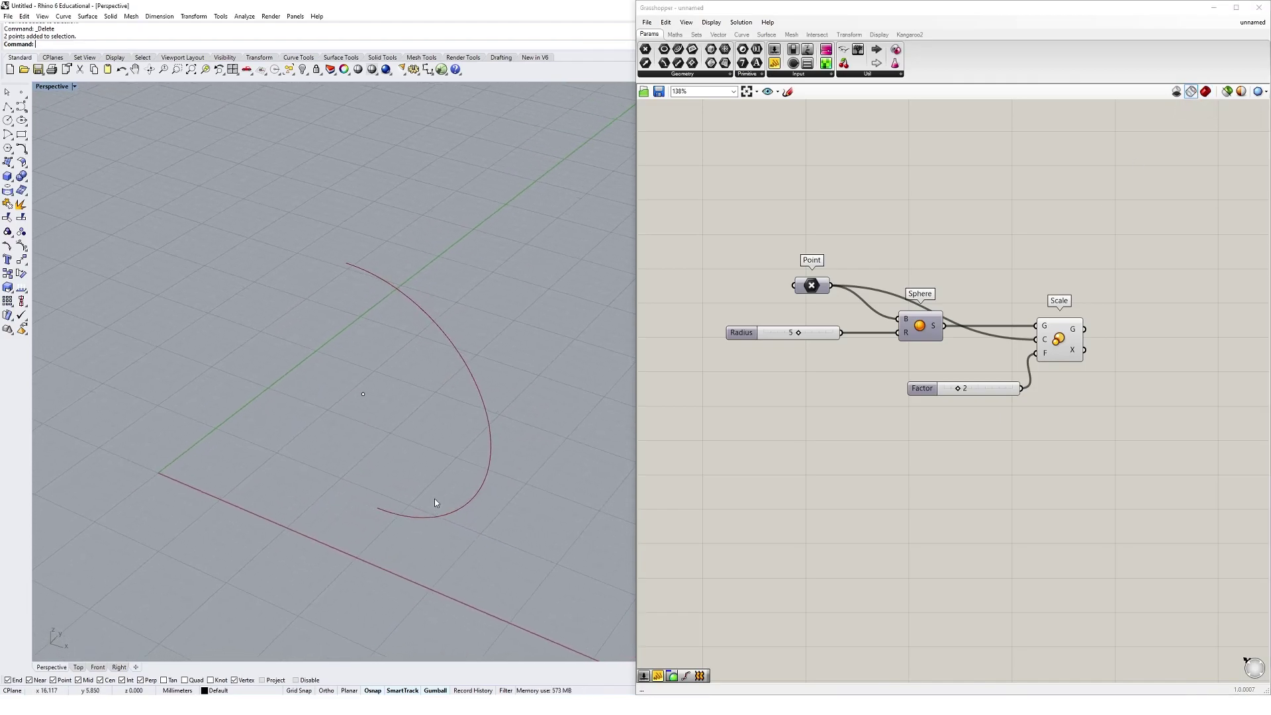
# Turn previews off, then to shaded, and select Scale to see its green preview
pyautogui.click(1177, 92)
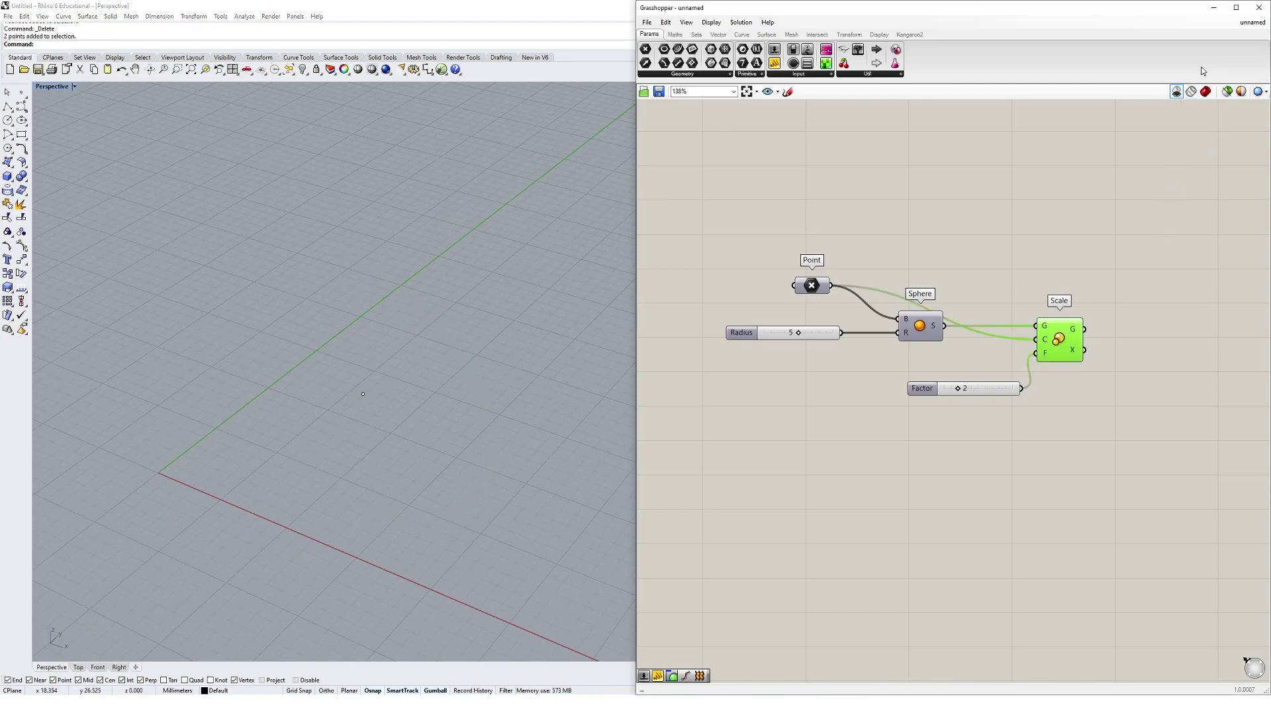
pyautogui.click(1206, 92)
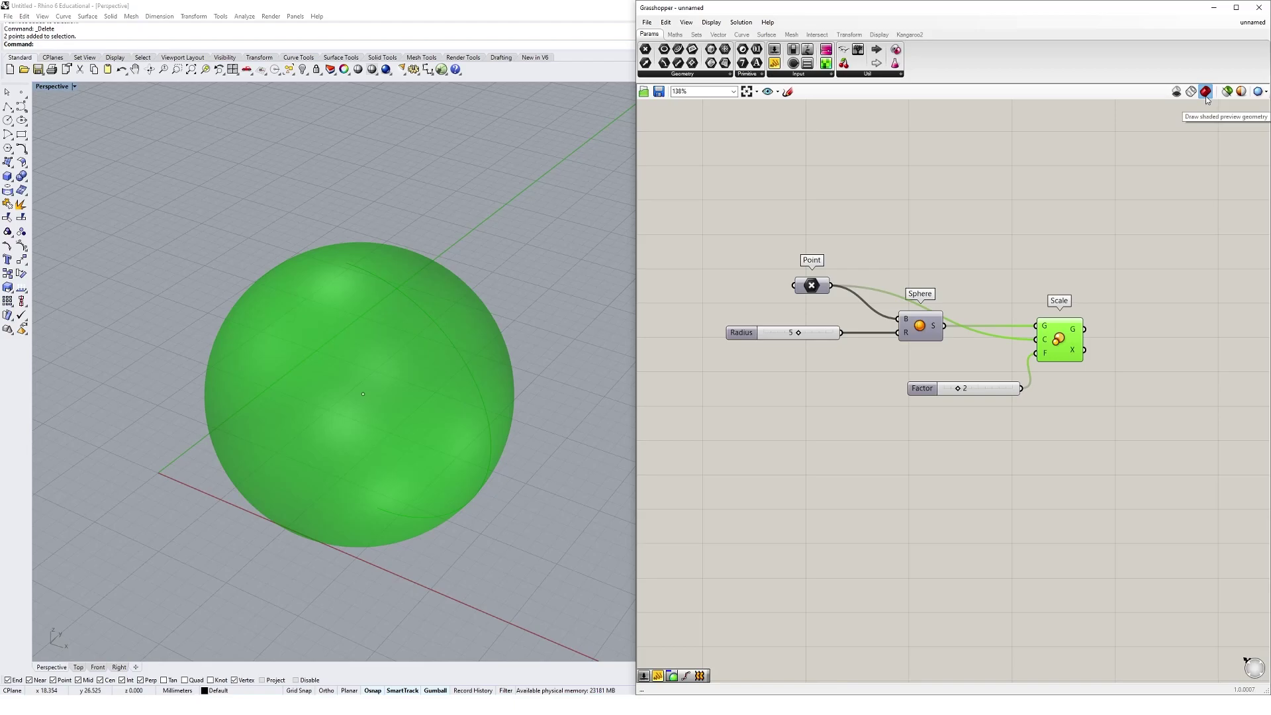
pyautogui.click(1203, 255)
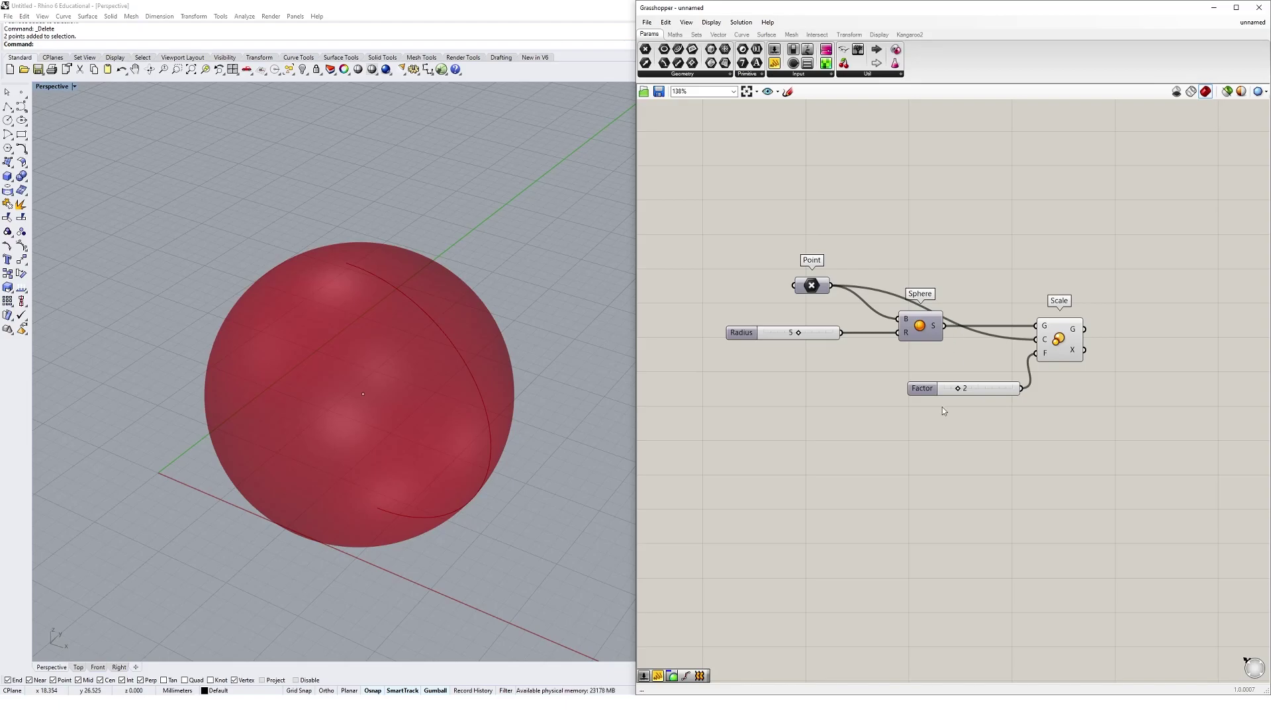
pyautogui.click(1070, 346)
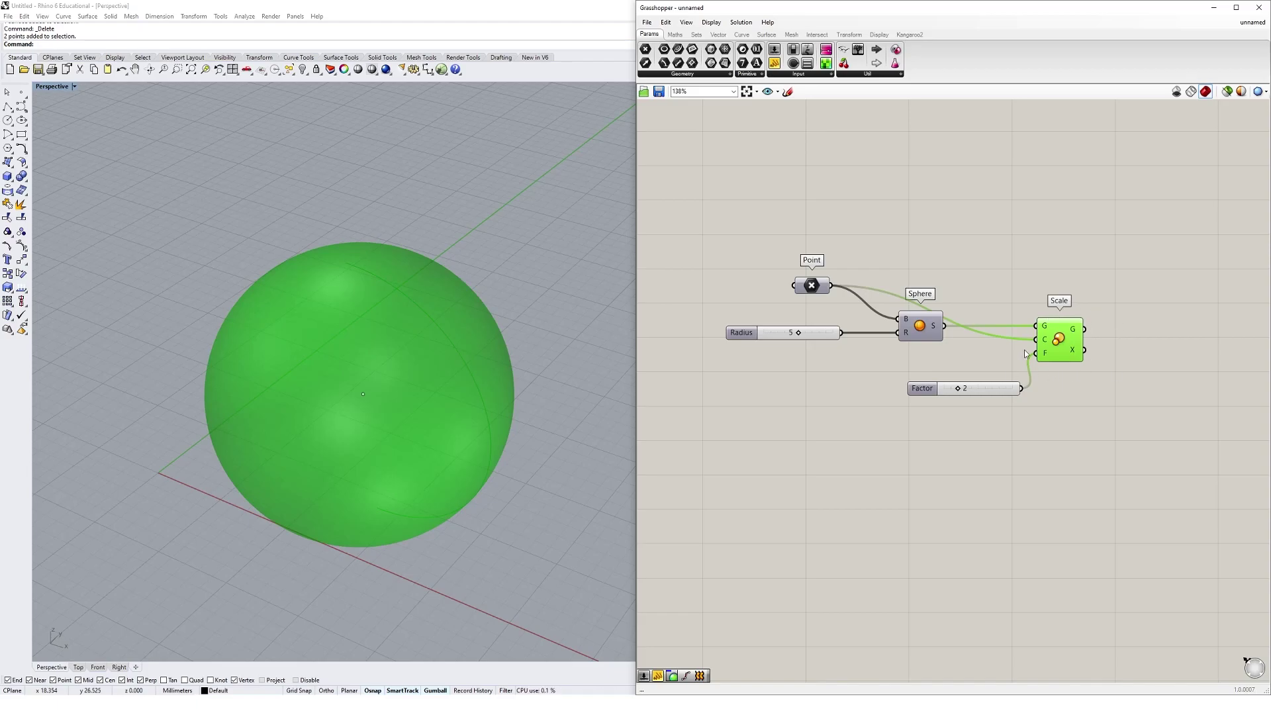
# Disable the Scale component, then re-enable it
pyautogui.rightClick(1059, 341)
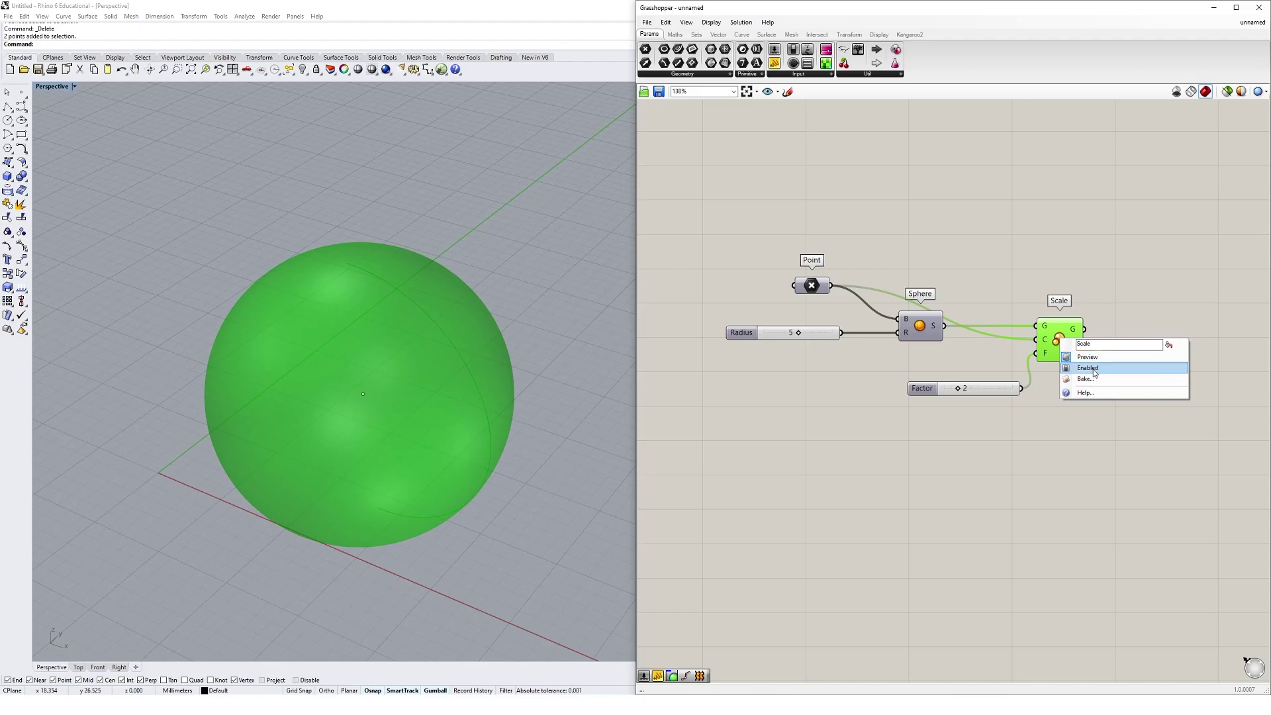
pyautogui.click(1095, 371)
pyautogui.click(1120, 278)
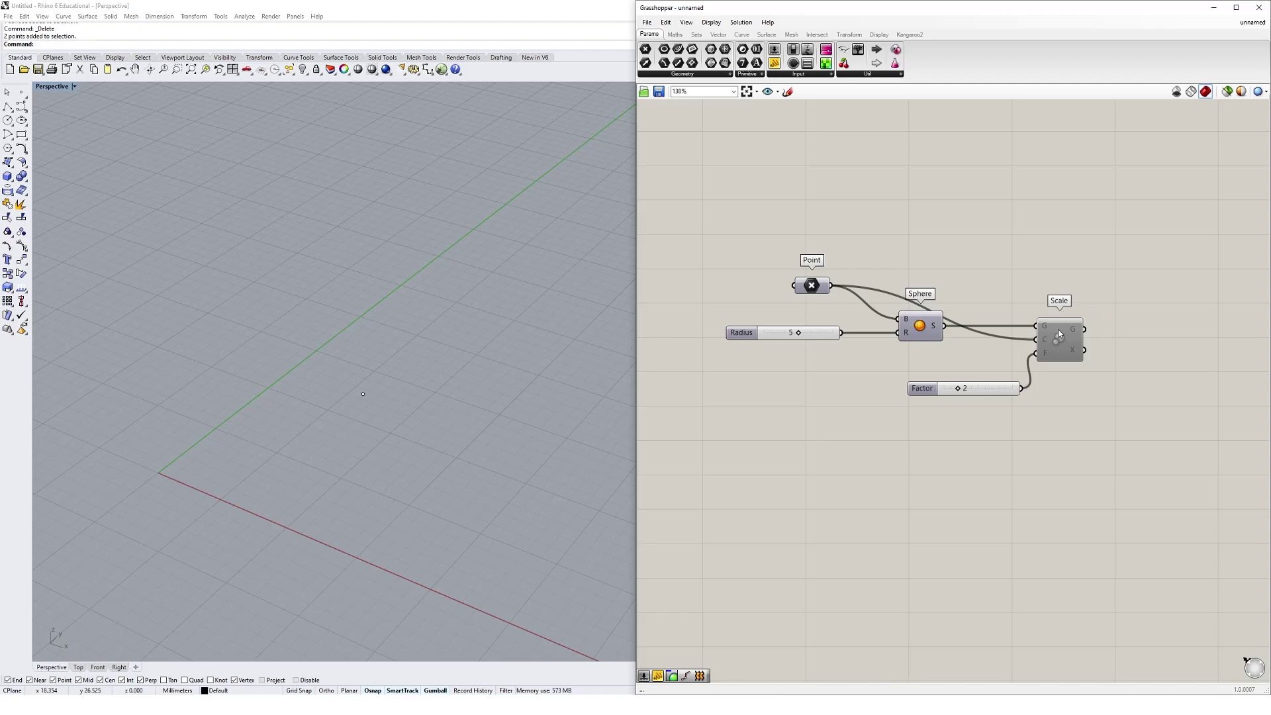
pyautogui.moveTo(1059, 350); pyautogui.dragTo(1064, 351)
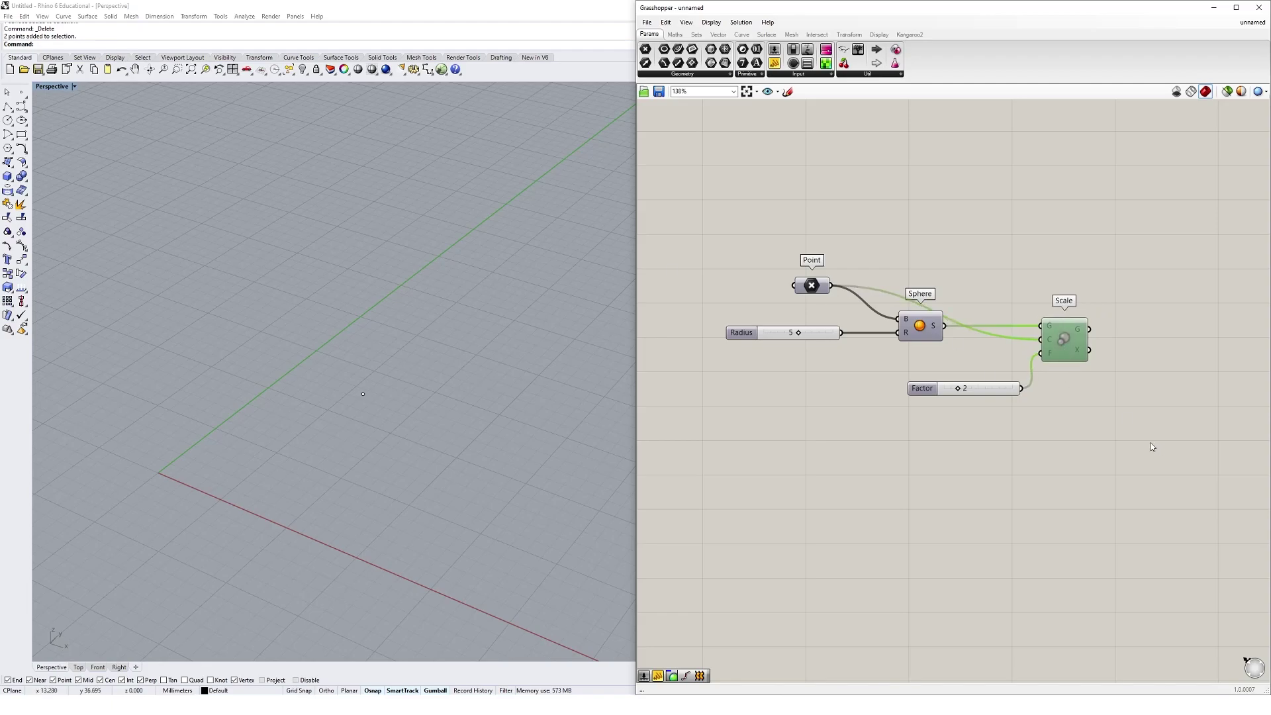
pyautogui.rightClick(1066, 342)
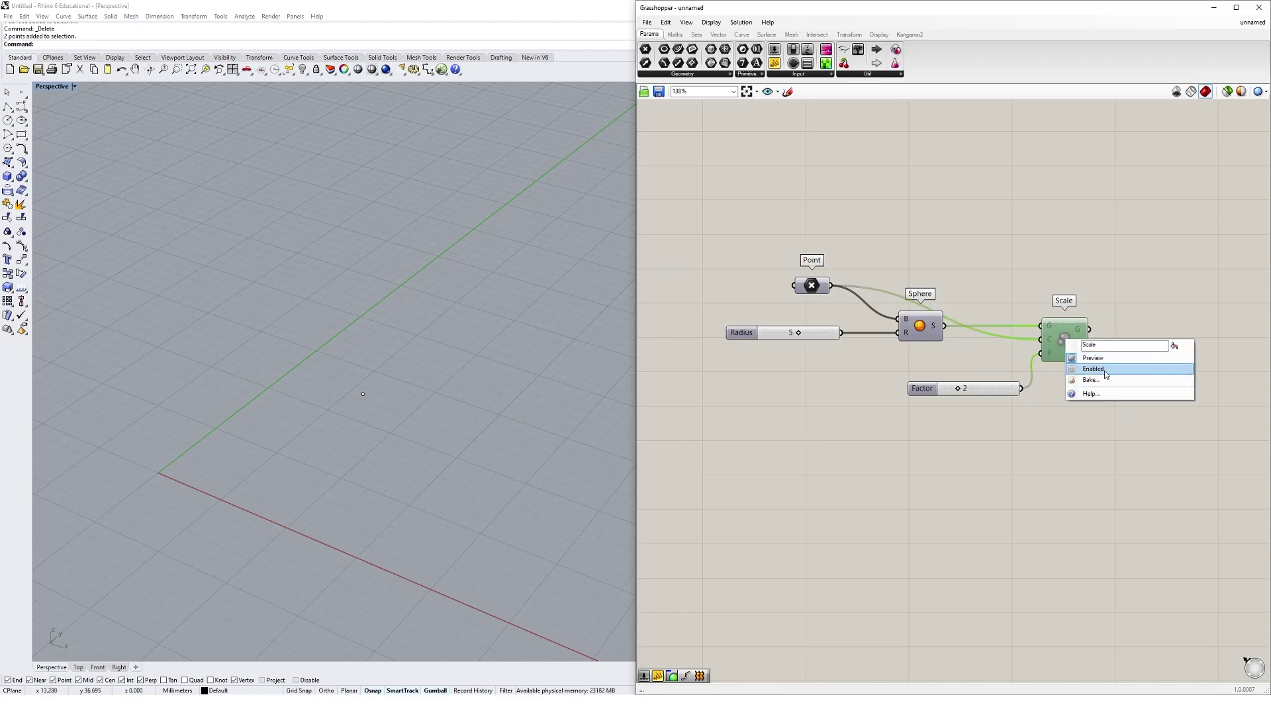
pyautogui.click(1106, 372)
pyautogui.click(1025, 494)
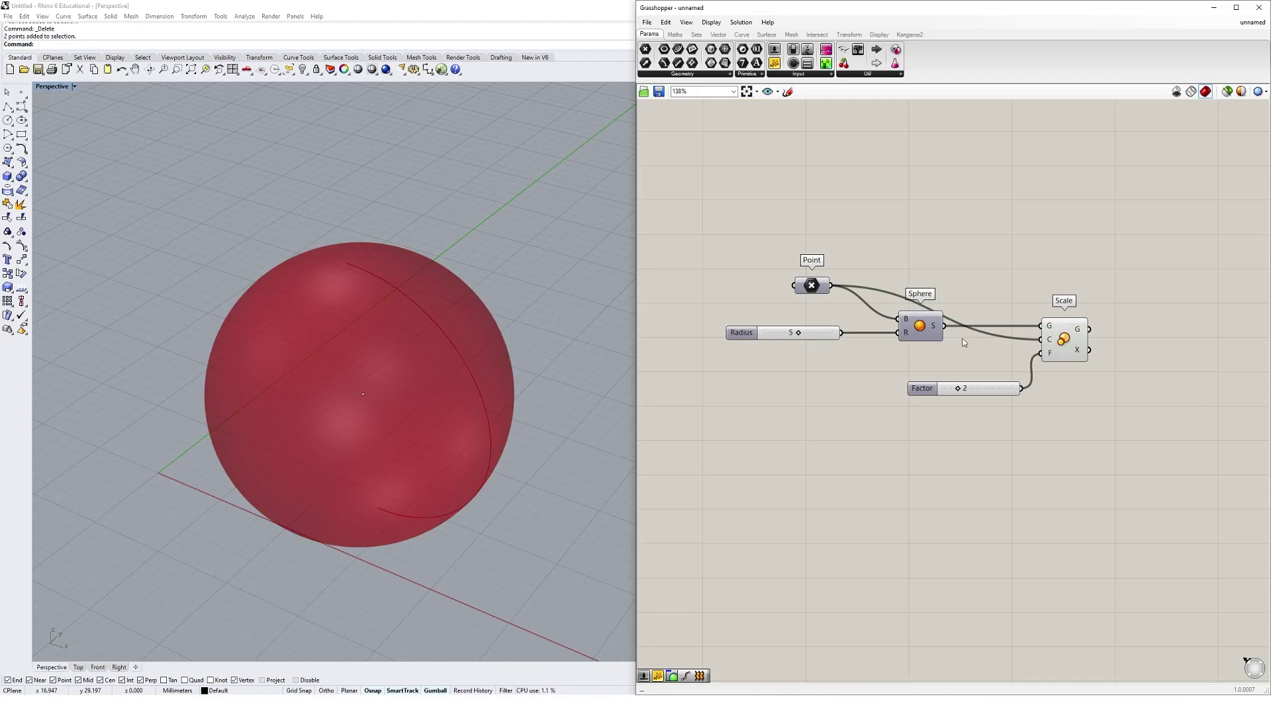
# Disable the Sphere component and select Scale to confirm no sphere previews
pyautogui.rightClick(923, 327)
pyautogui.click(953, 357)
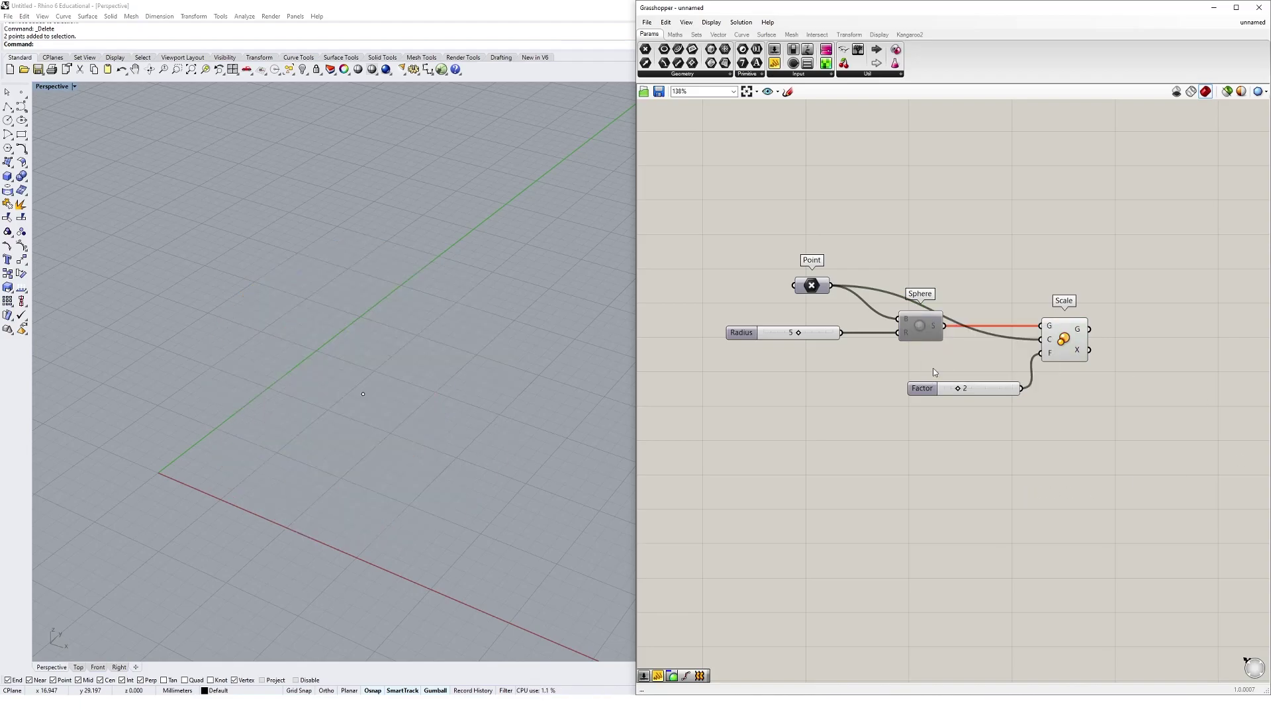
pyautogui.moveTo(1051, 329)
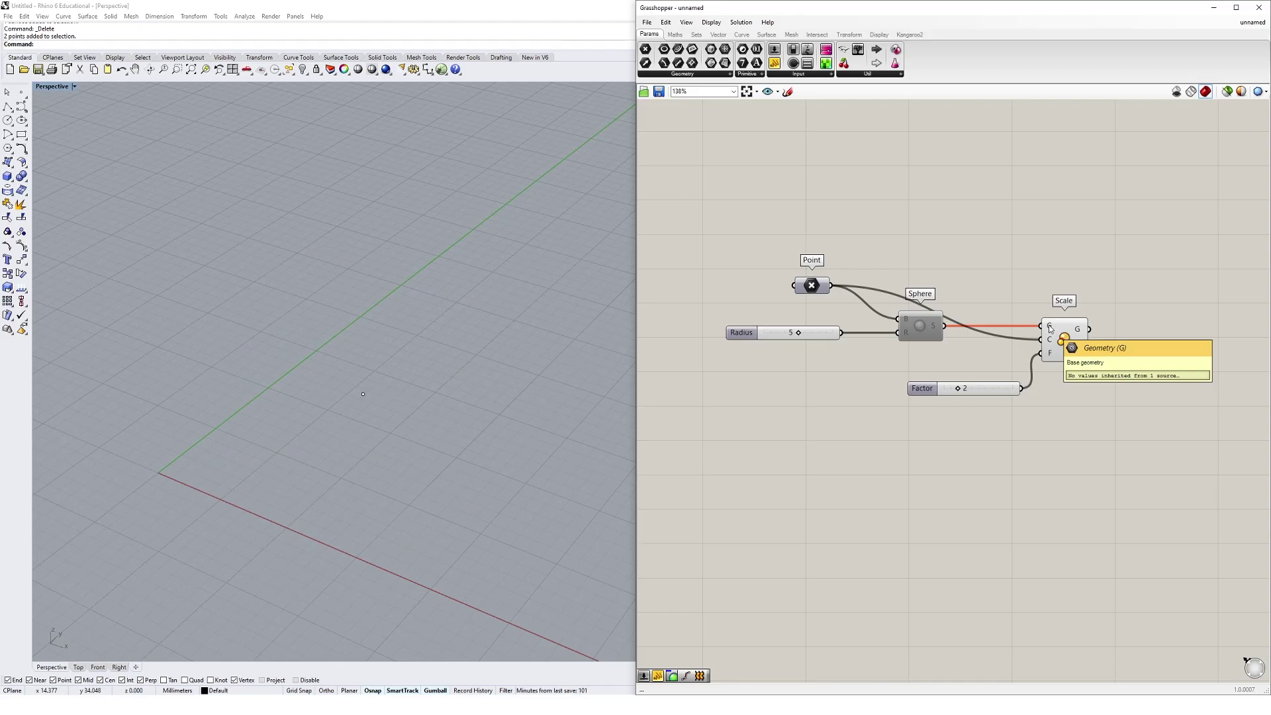
pyautogui.click(1056, 334)
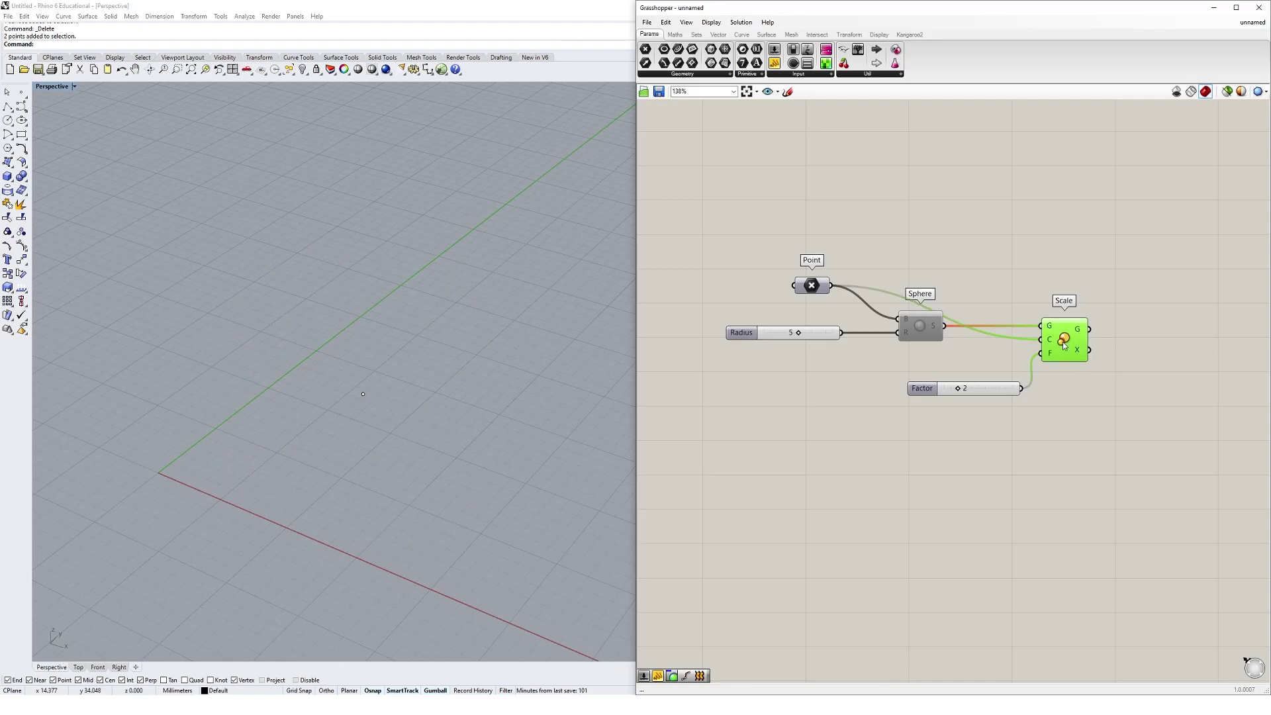
pyautogui.click(1144, 368)
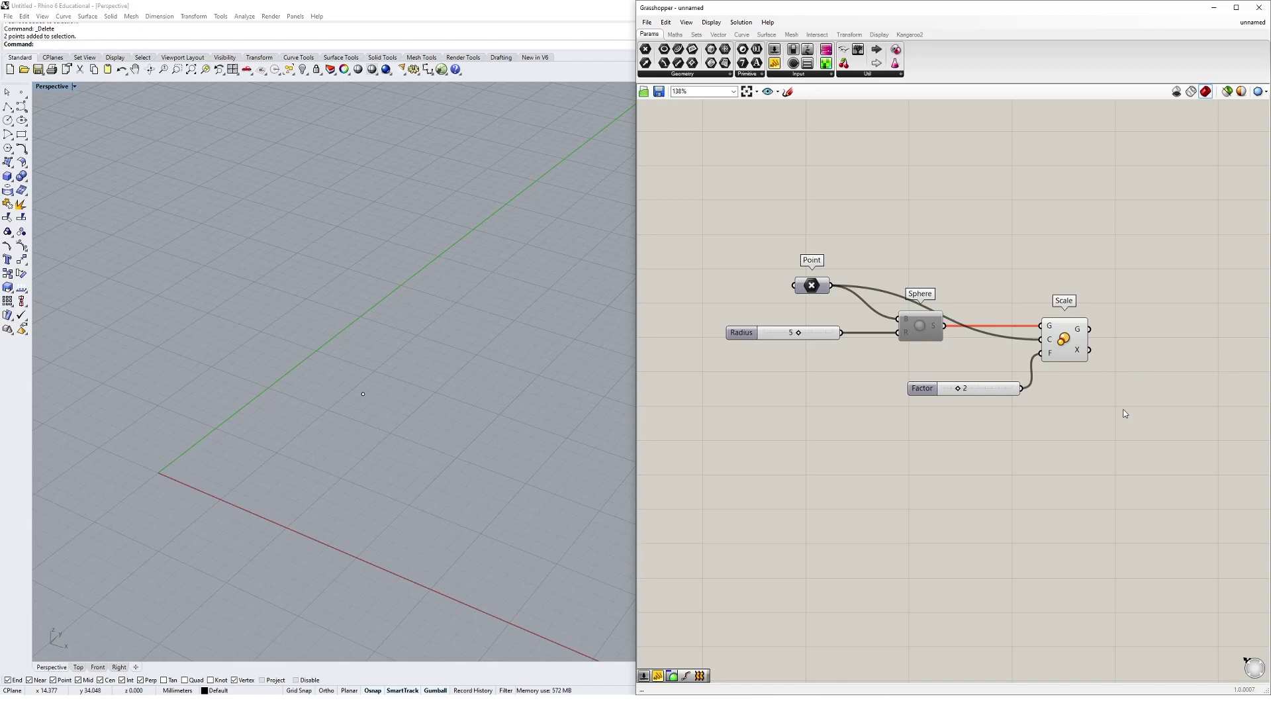
# Re-enable the Sphere component and shift the definition up on the canvas
pyautogui.rightClick(922, 326)
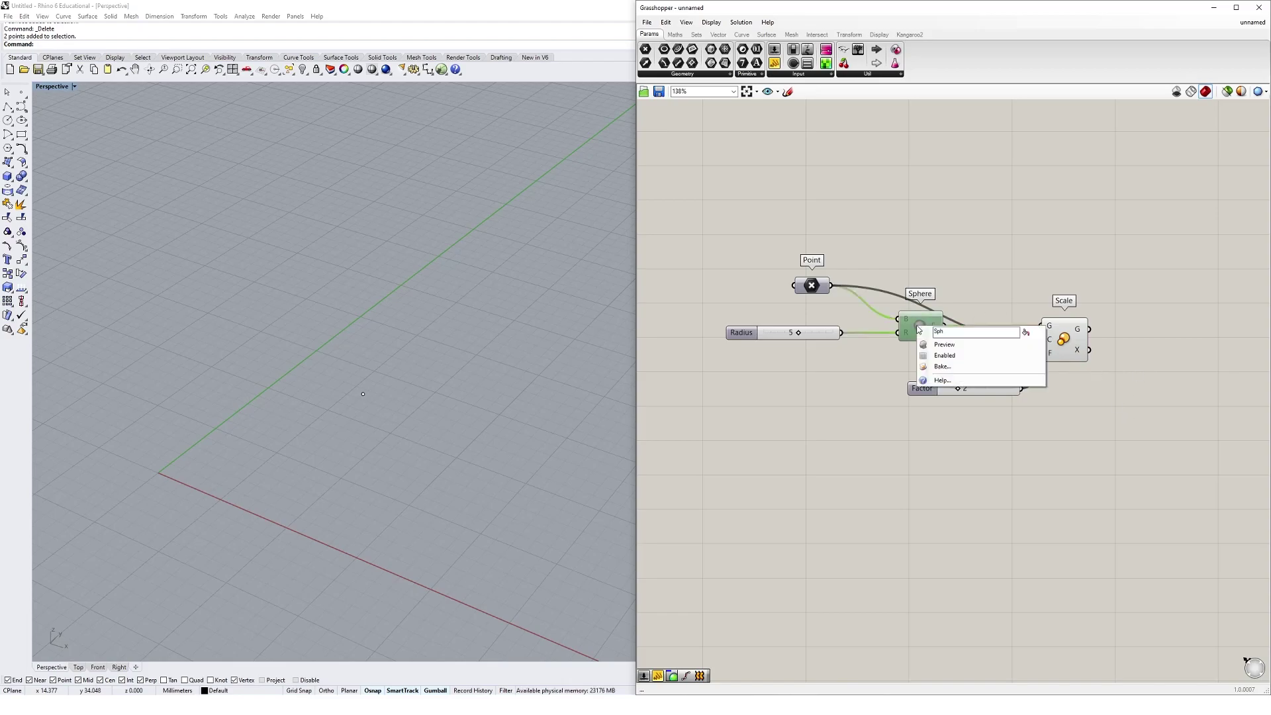
pyautogui.click(958, 356)
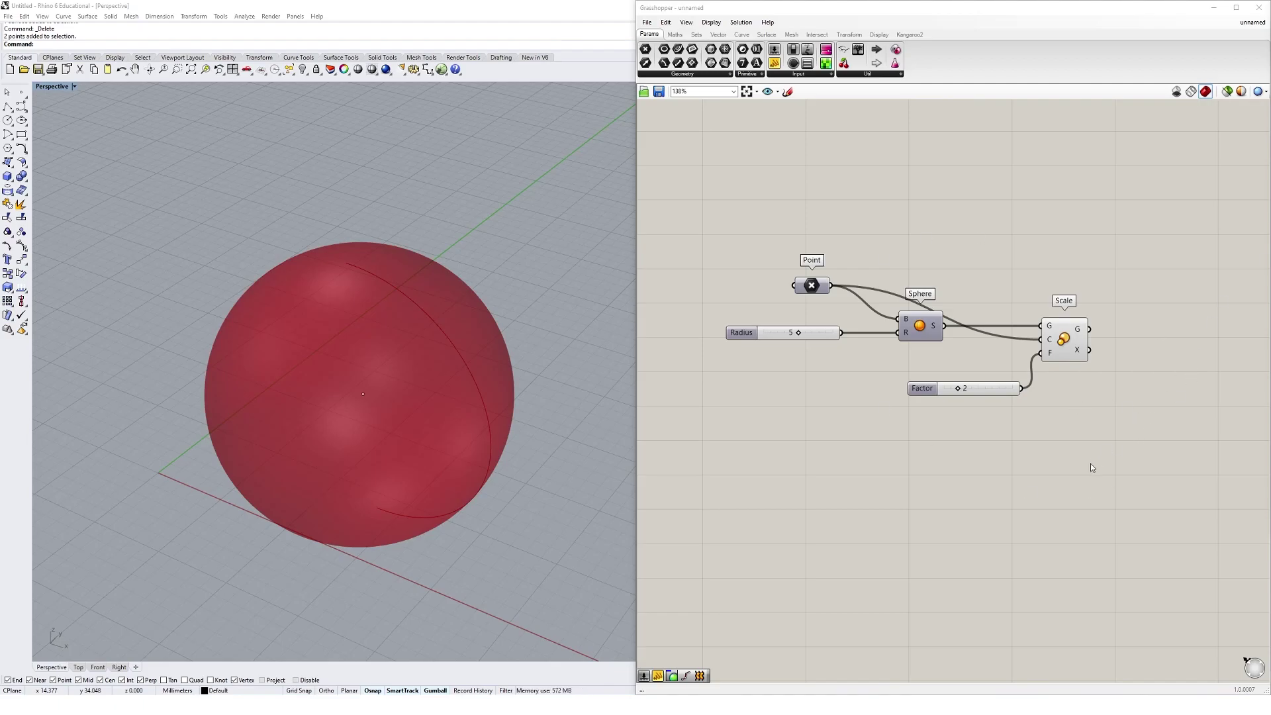
pyautogui.moveTo(999, 290); pyautogui.dragTo(993, 243, button='right')
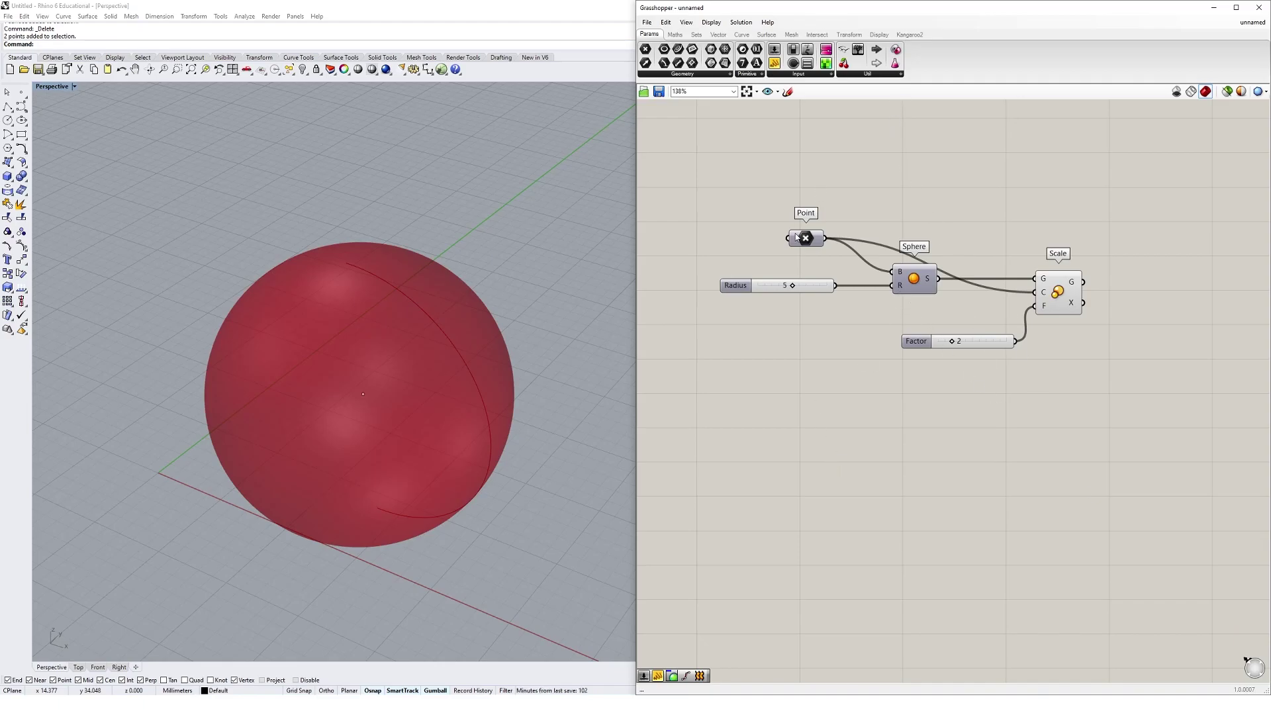
# Turn on the Profiler widget from Display > Canvas Widgets
pyautogui.click(711, 23)
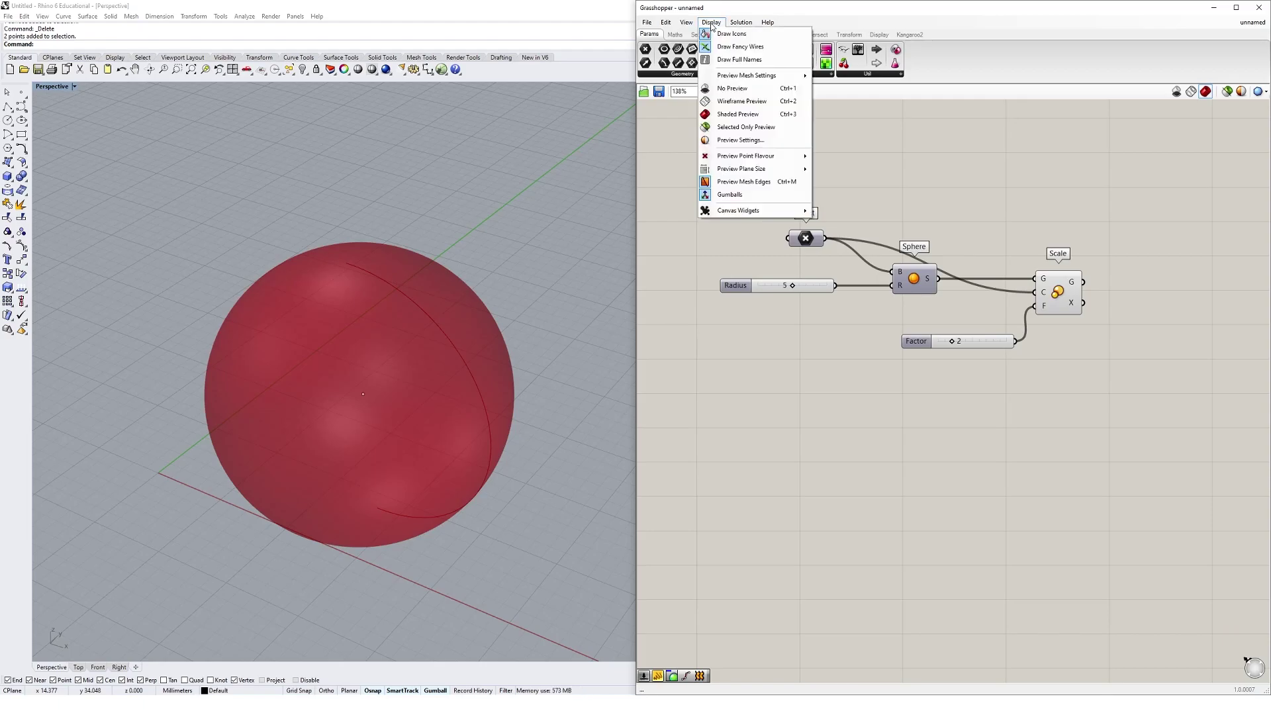
pyautogui.moveTo(779, 212)
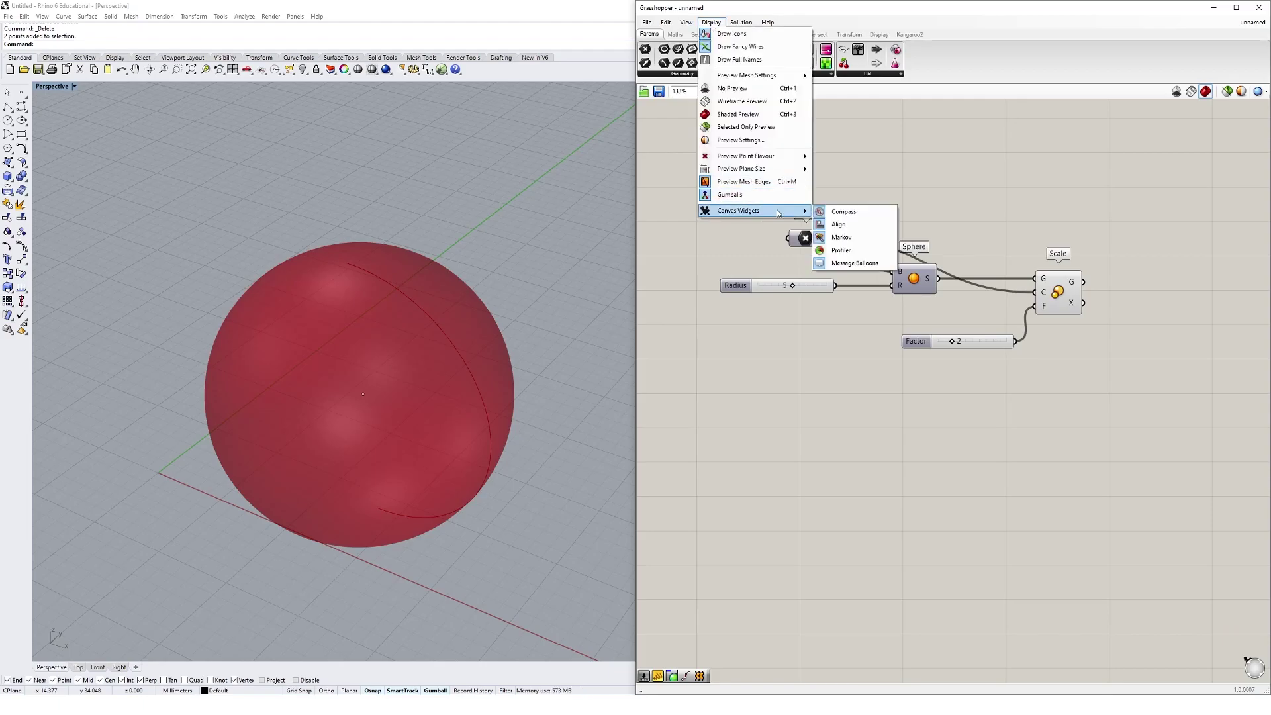
pyautogui.click(858, 255)
# Add a Populate 2D component and frame its scattered points in the Rhino view
pyautogui.doubleClick(861, 486)
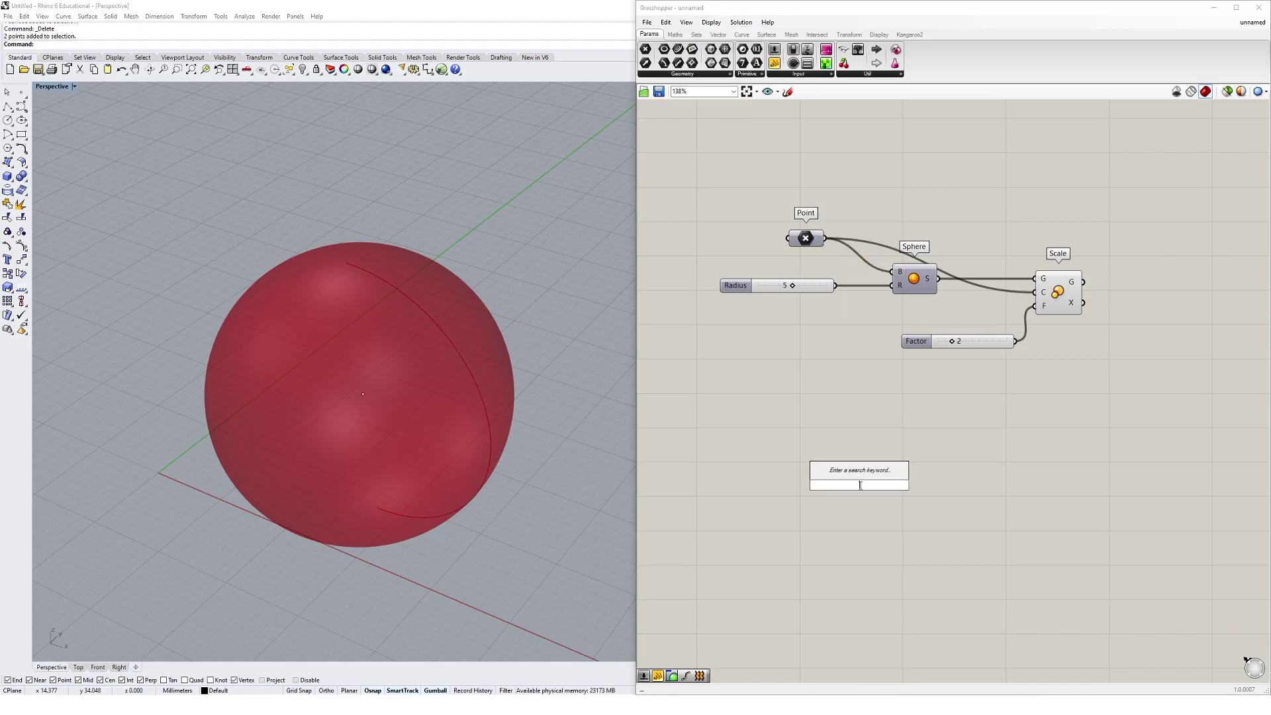
pyautogui.write('populk')
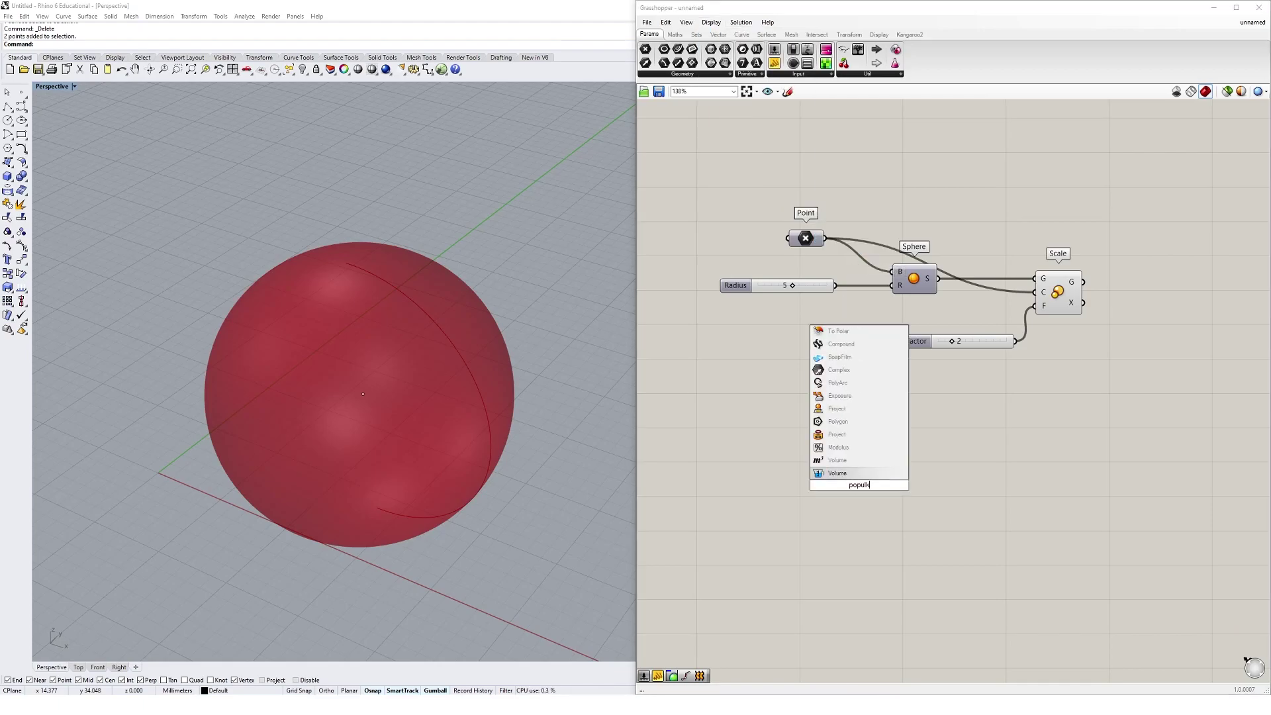
pyautogui.press('BackSpace')
pyautogui.press('BackSpace')
pyautogui.press('Return')
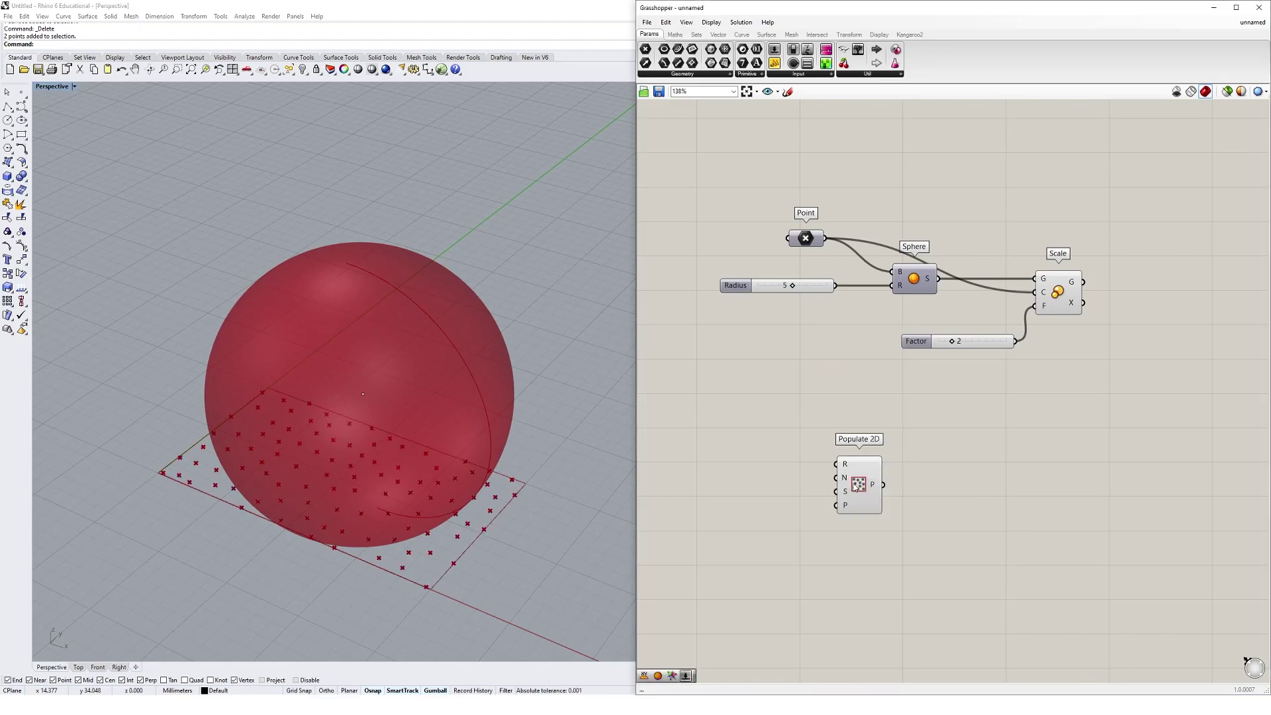
pyautogui.scroll(1, 494, 514)
pyautogui.scroll(2, 494, 514)
pyautogui.keyDown('shift'); pyautogui.moveTo(494, 514); pyautogui.dragTo(474, 354, button='right'); pyautogui.keyUp('shift')
pyautogui.scroll(-2, 467, 357)
pyautogui.click(924, 520)
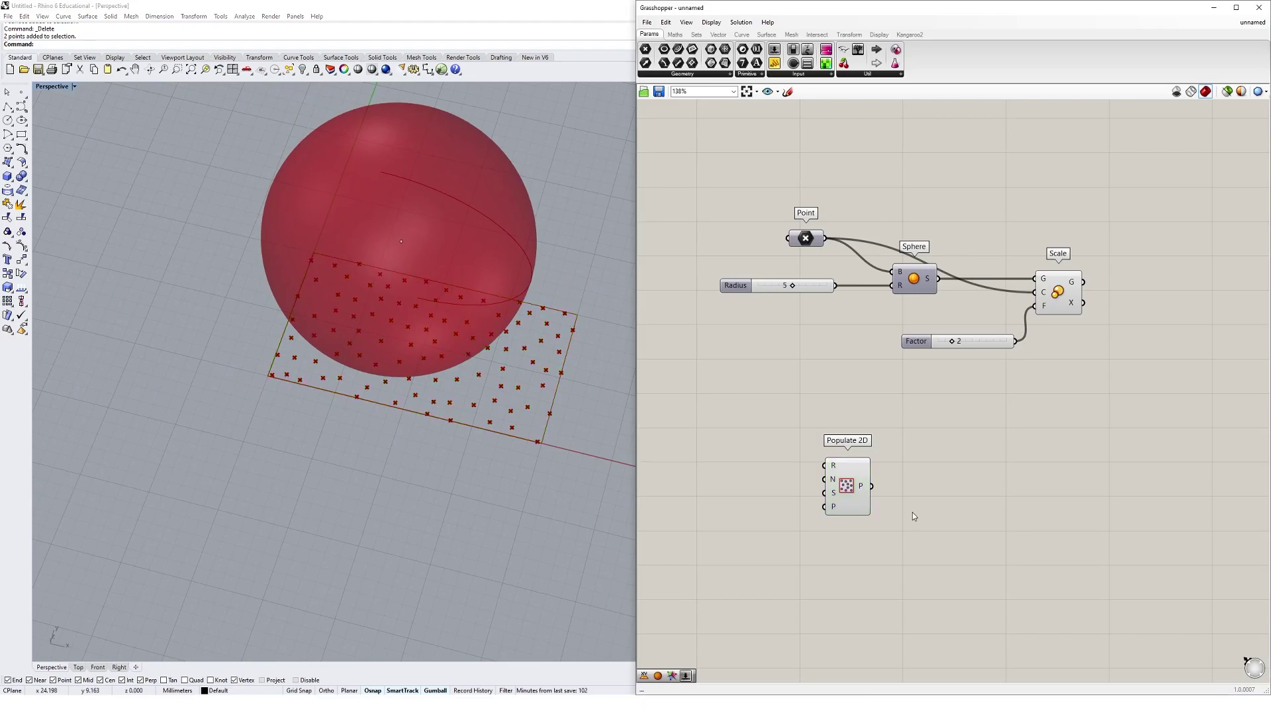
# Search the canvas for 'mesh sph' beside Populate 2D
pyautogui.moveTo(865, 491)
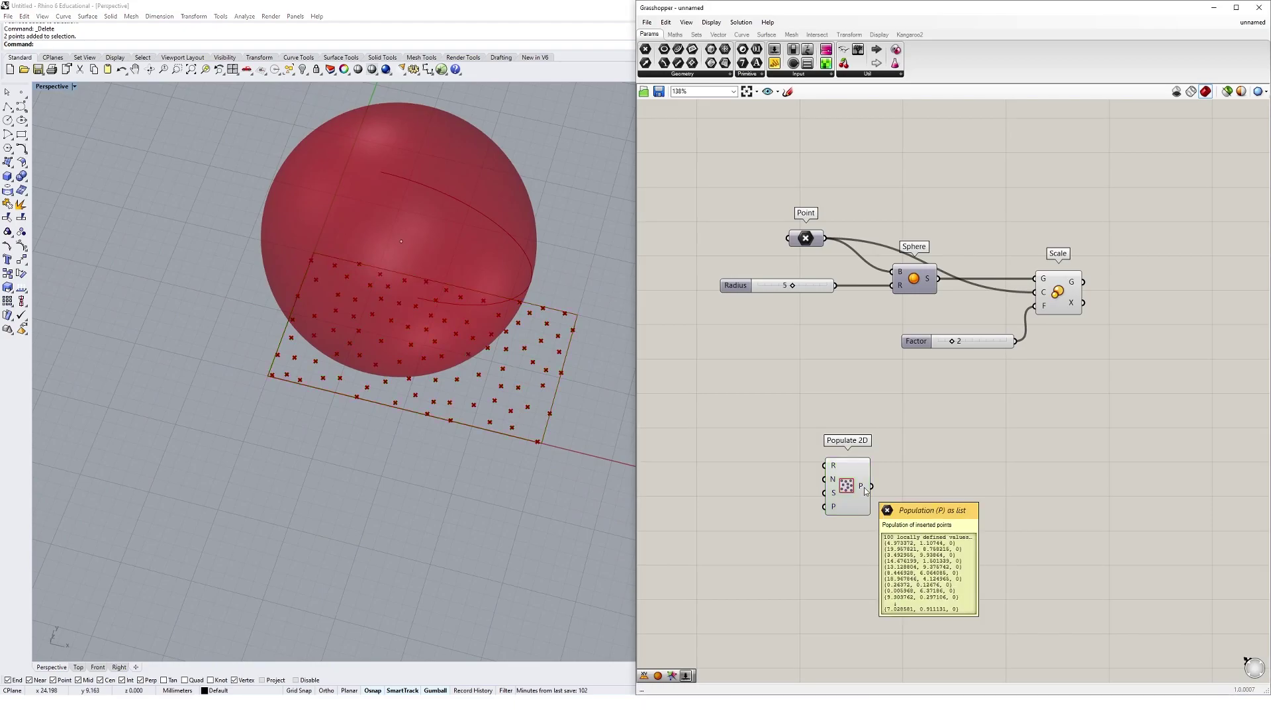
pyautogui.doubleClick(916, 491)
pyautogui.write('mesh sph')
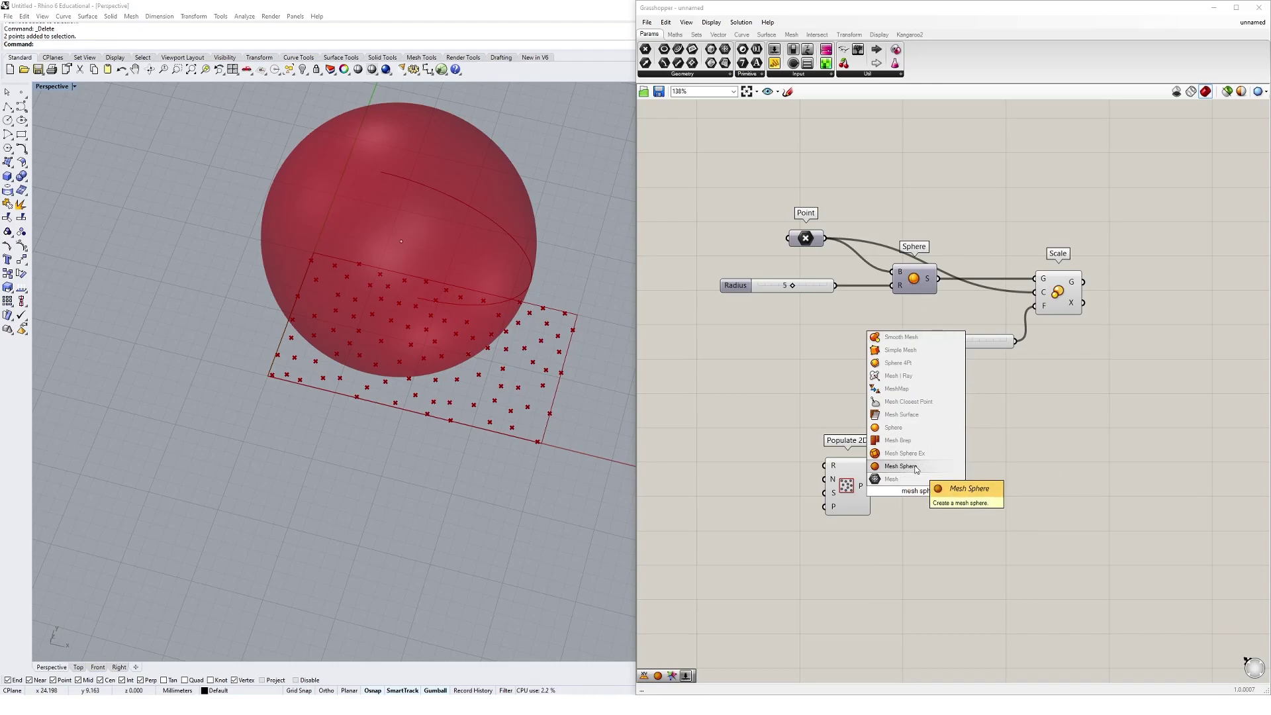
# Place Mesh Sphere beside Populate 2D and wire its P output into the B input
pyautogui.click(916, 469)
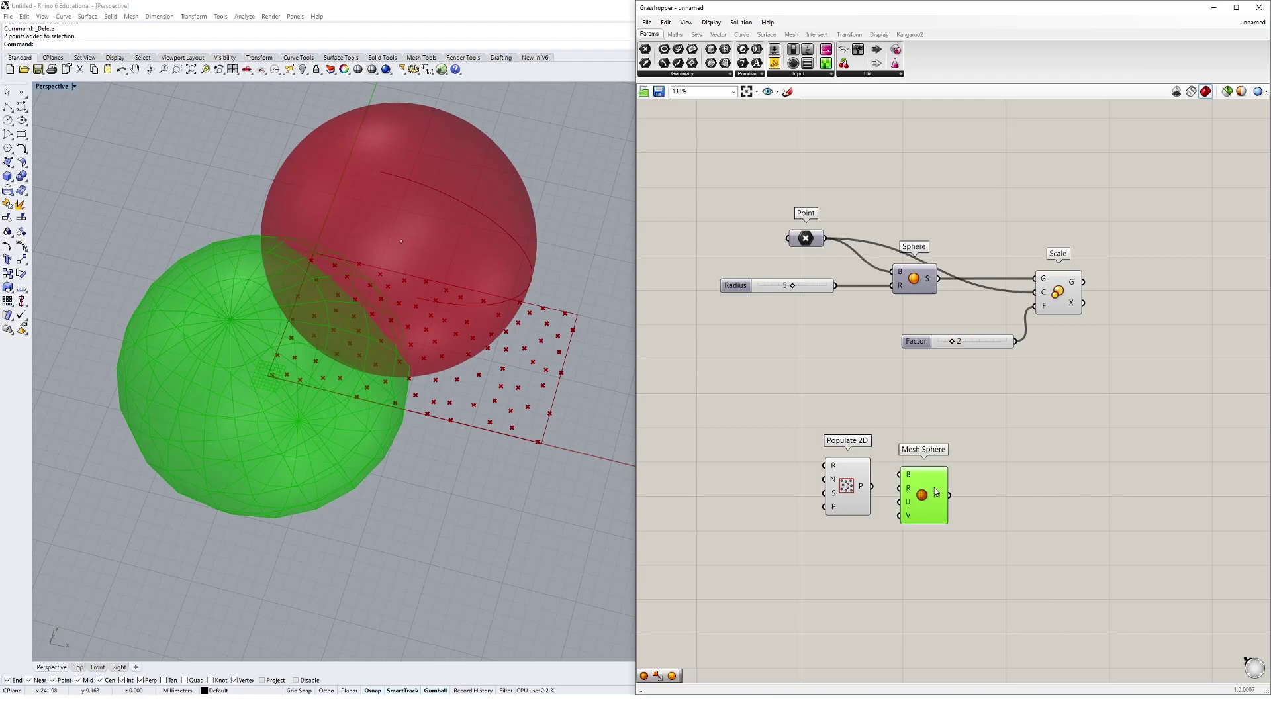
pyautogui.moveTo(916, 486); pyautogui.dragTo(958, 530)
pyautogui.moveTo(874, 487); pyautogui.dragTo(935, 504)
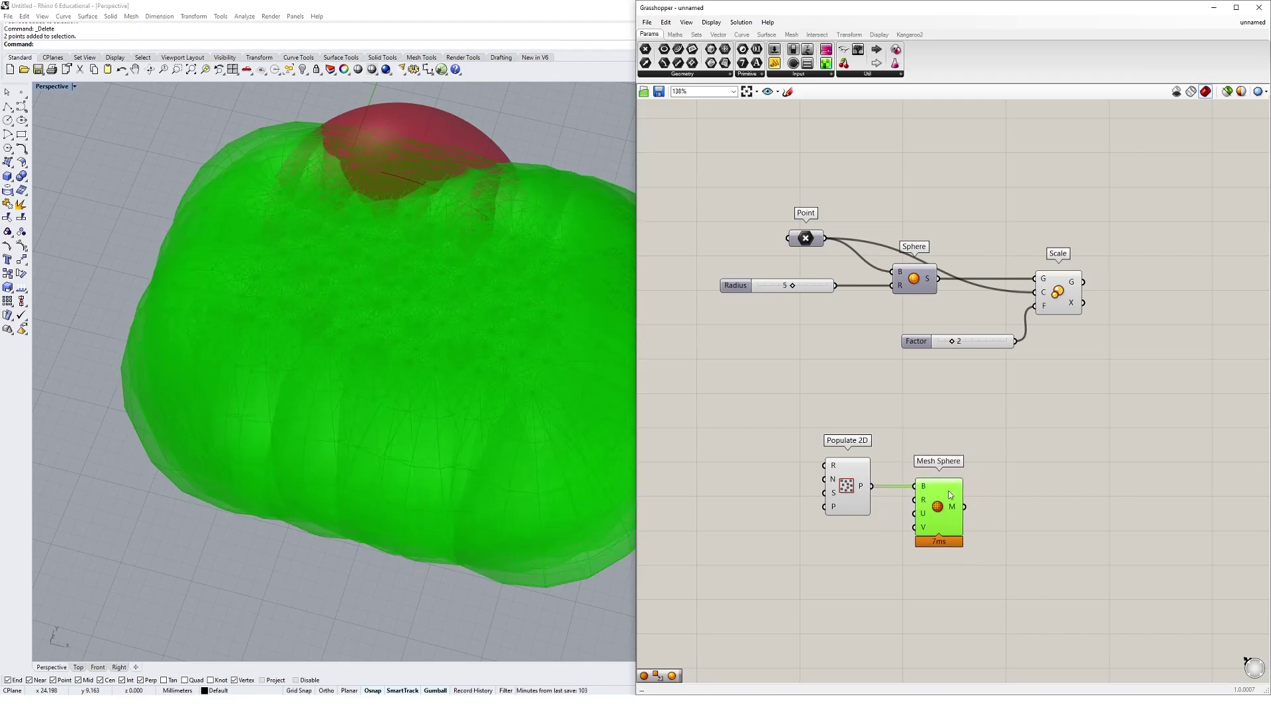
pyautogui.click(967, 405)
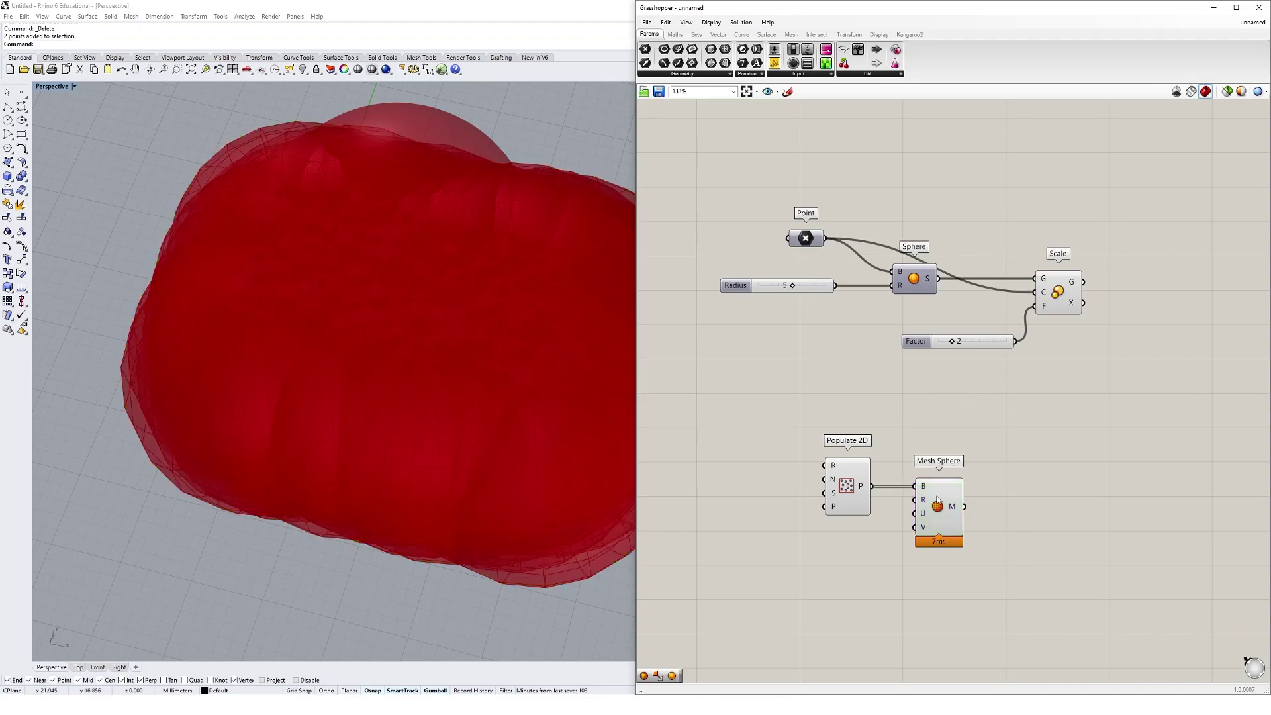
pyautogui.scroll(5, 927, 523)
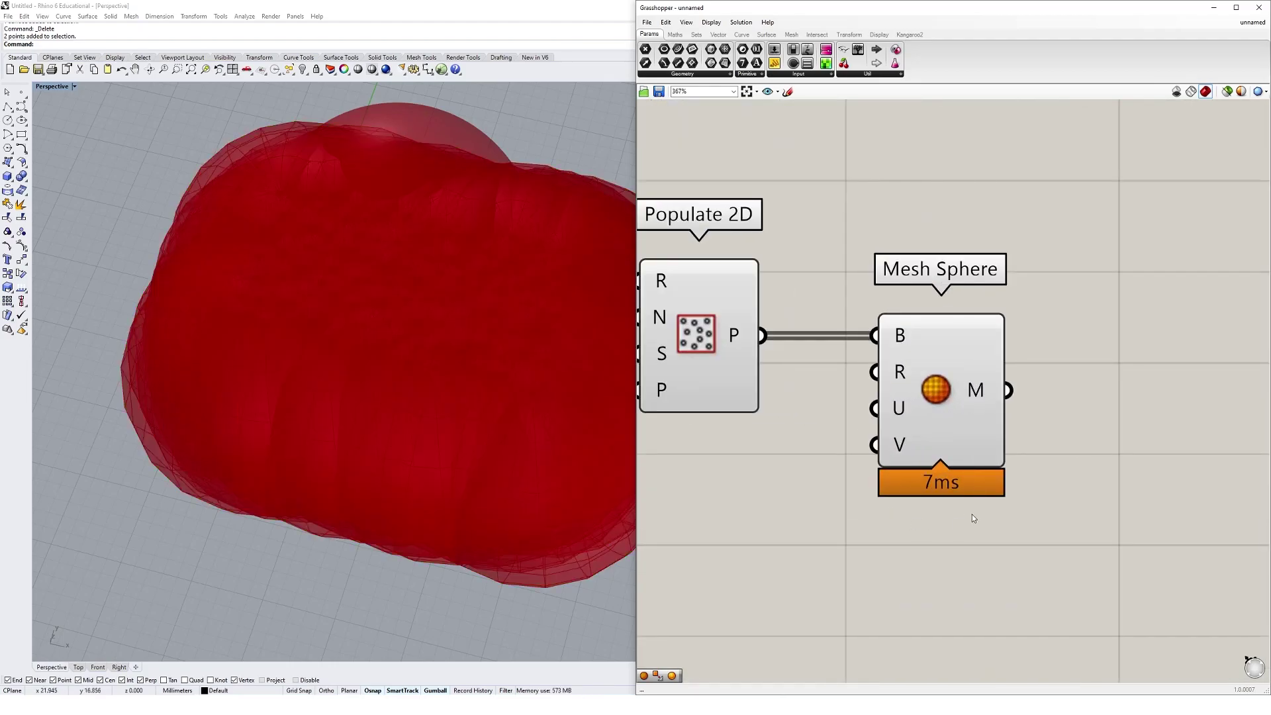
pyautogui.moveTo(973, 517); pyautogui.dragTo(1022, 523, button='right')
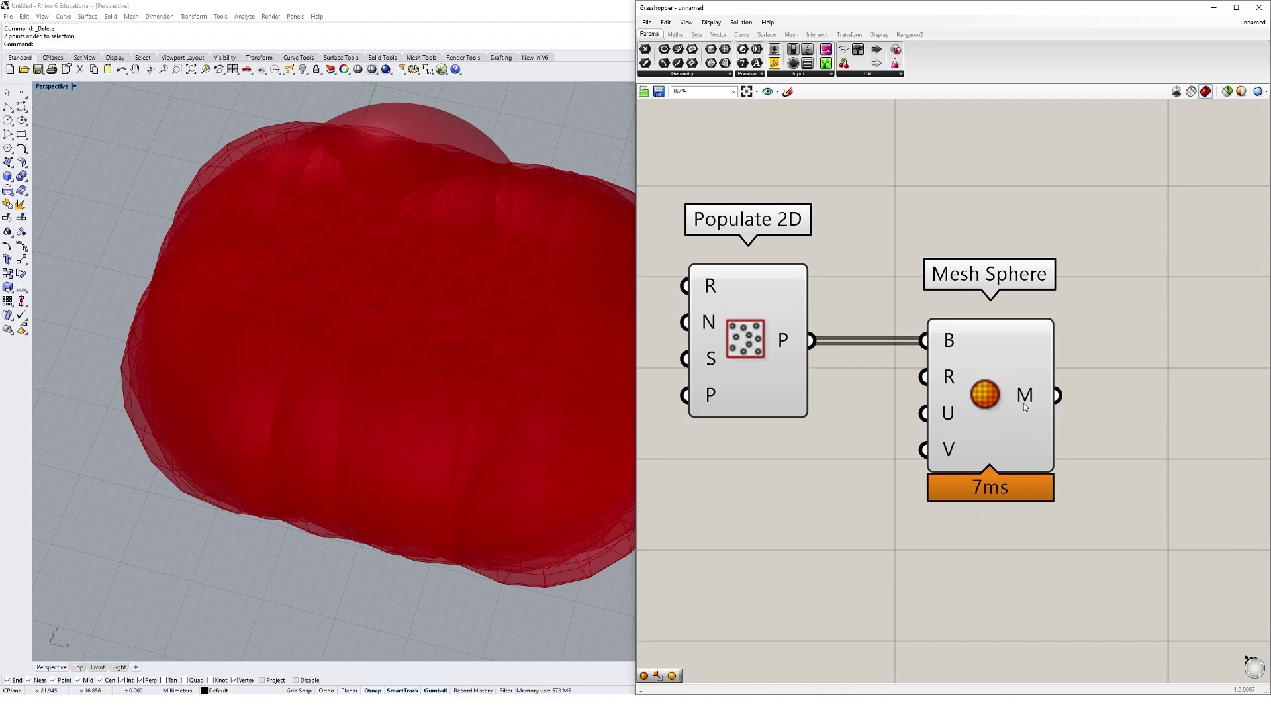
pyautogui.moveTo(1025, 407)
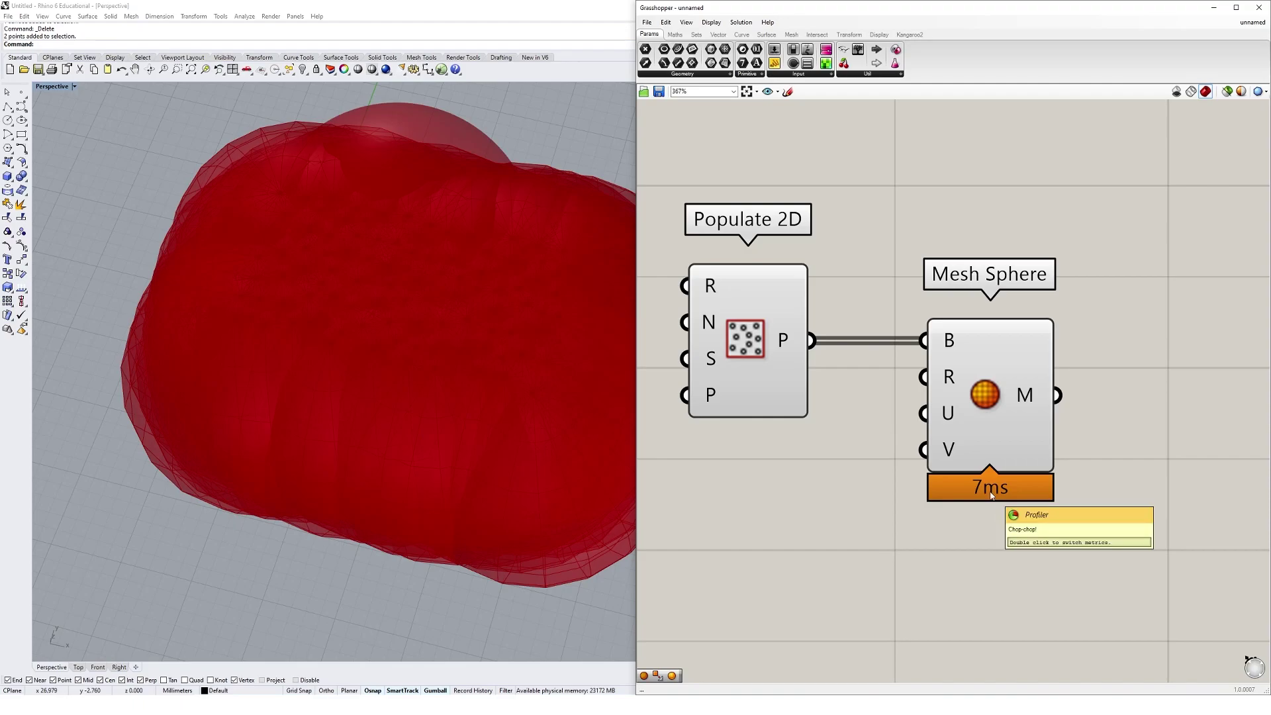
pyautogui.scroll(-5, 990, 495)
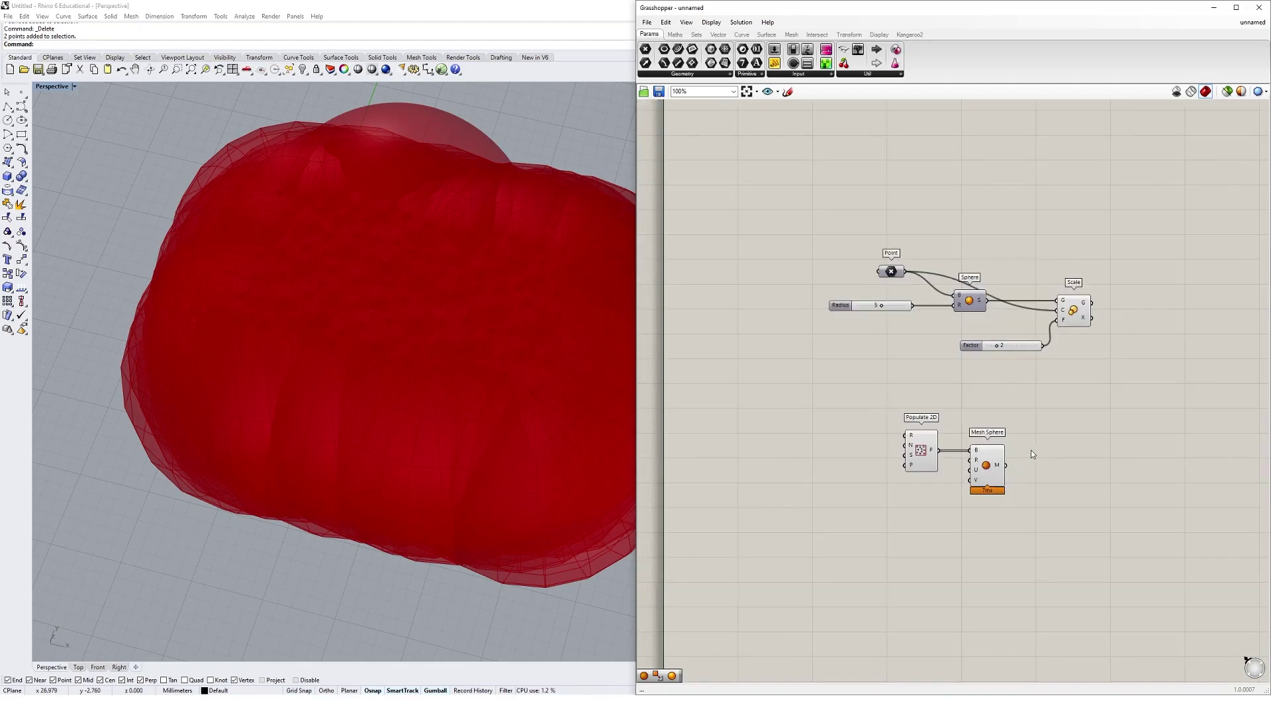